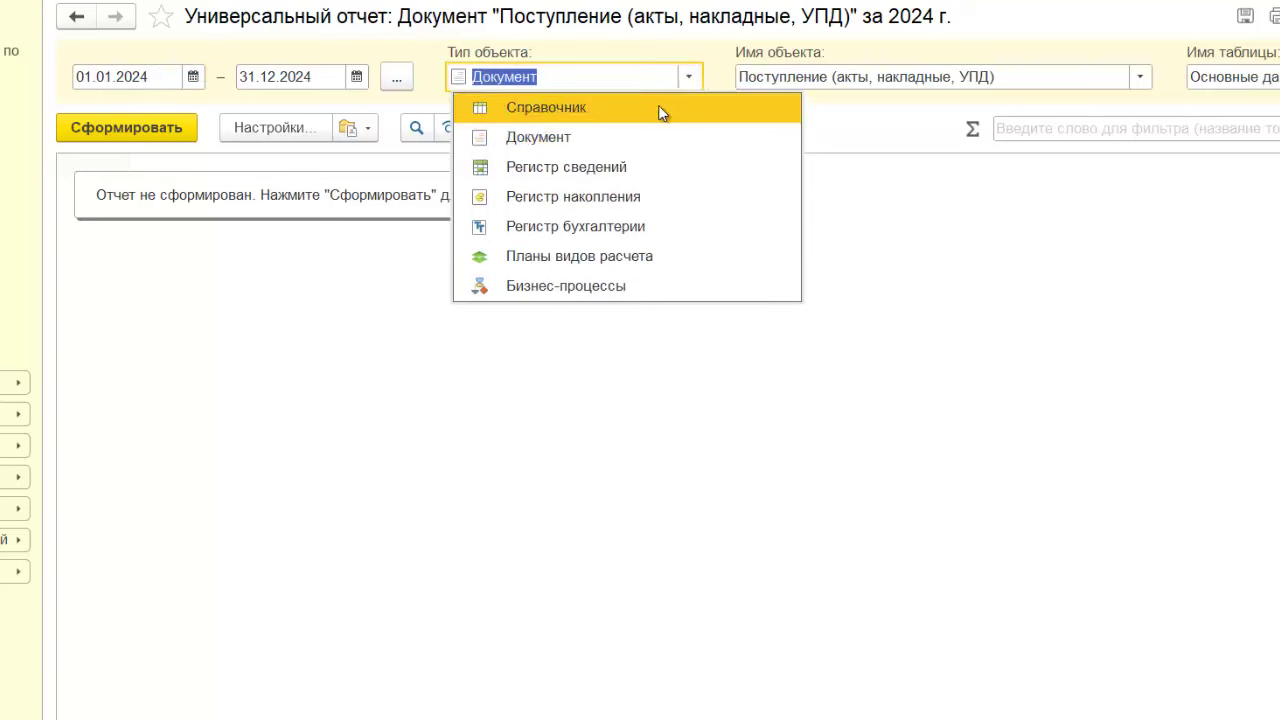
# - Switch the report's object type to Справочник and back to Документ, and select the object name field
pyautogui.click(660, 108)
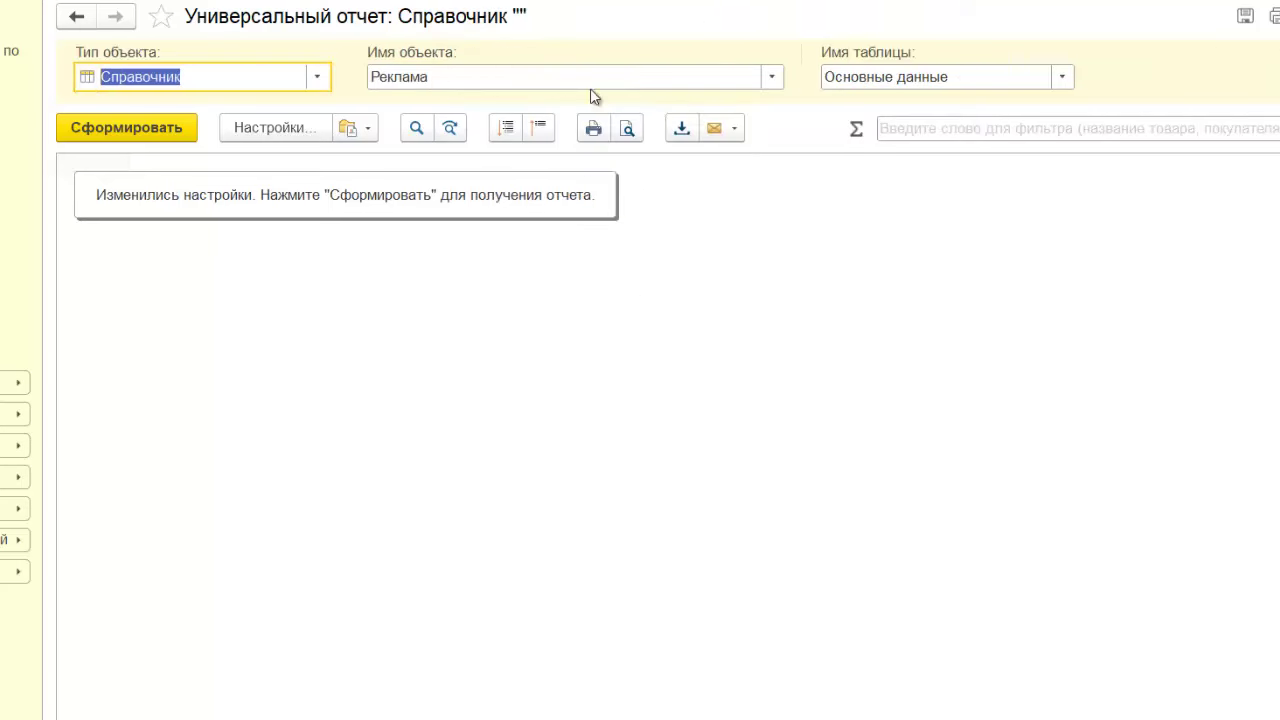
pyautogui.click(316, 78)
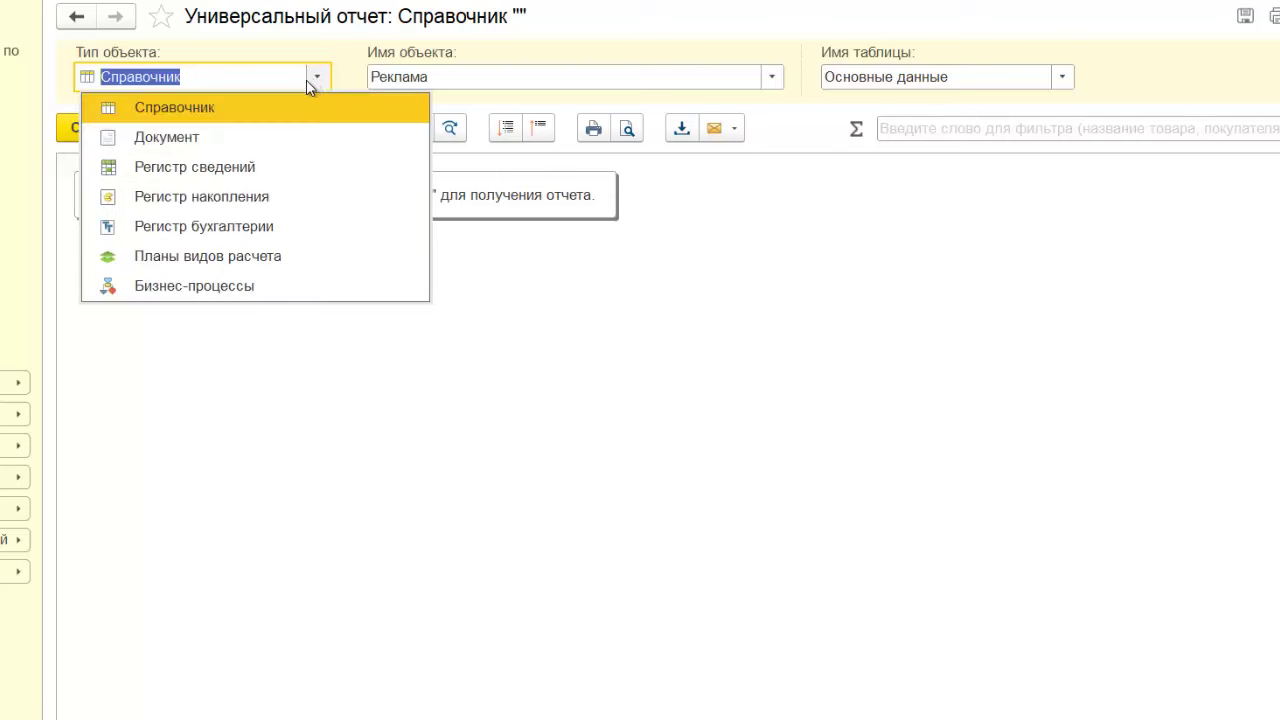
pyautogui.click(183, 142)
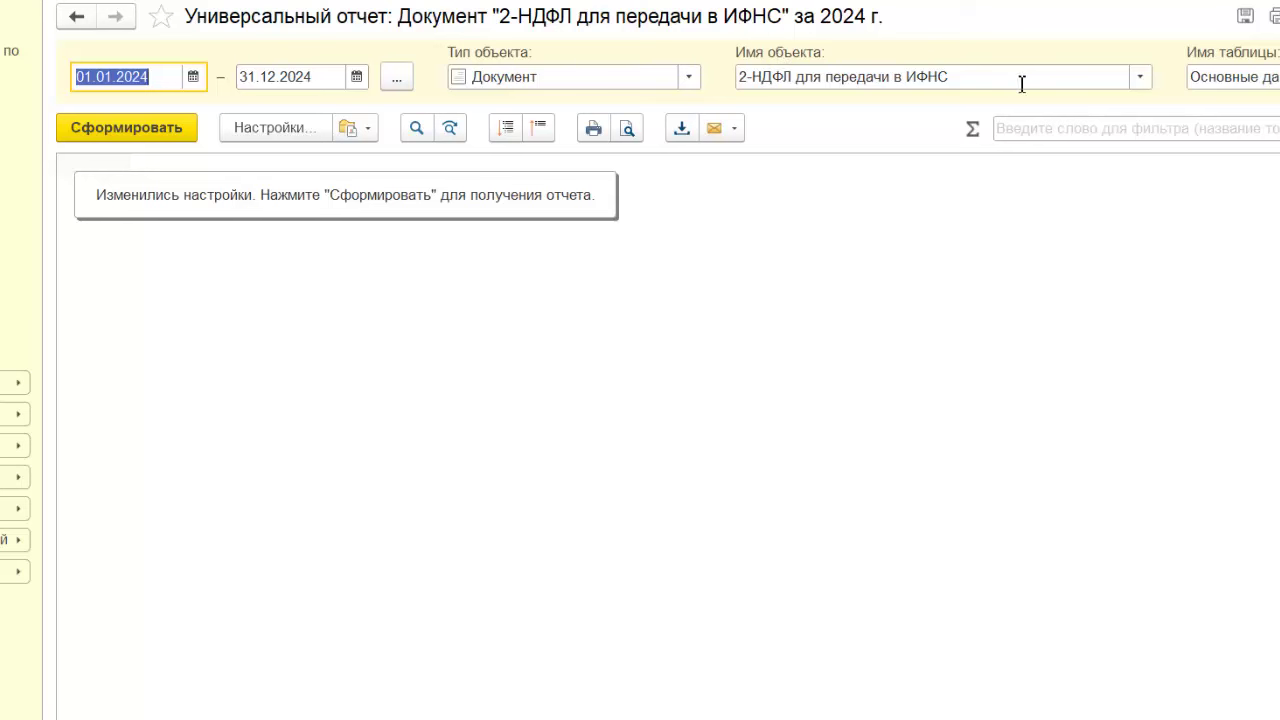
pyautogui.click(1151, 78)
pyautogui.click(1151, 78)
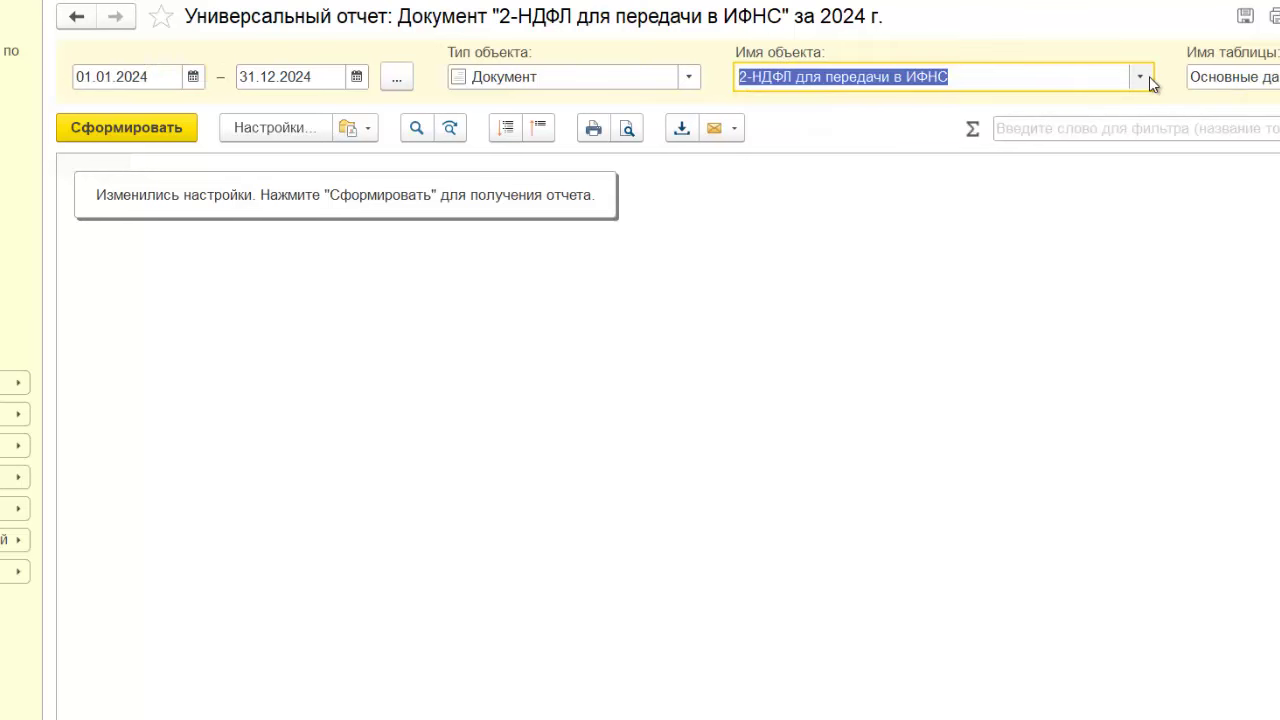
# - Set the object type to Регистр сведений and browse the available object names for it
pyautogui.click(690, 82)
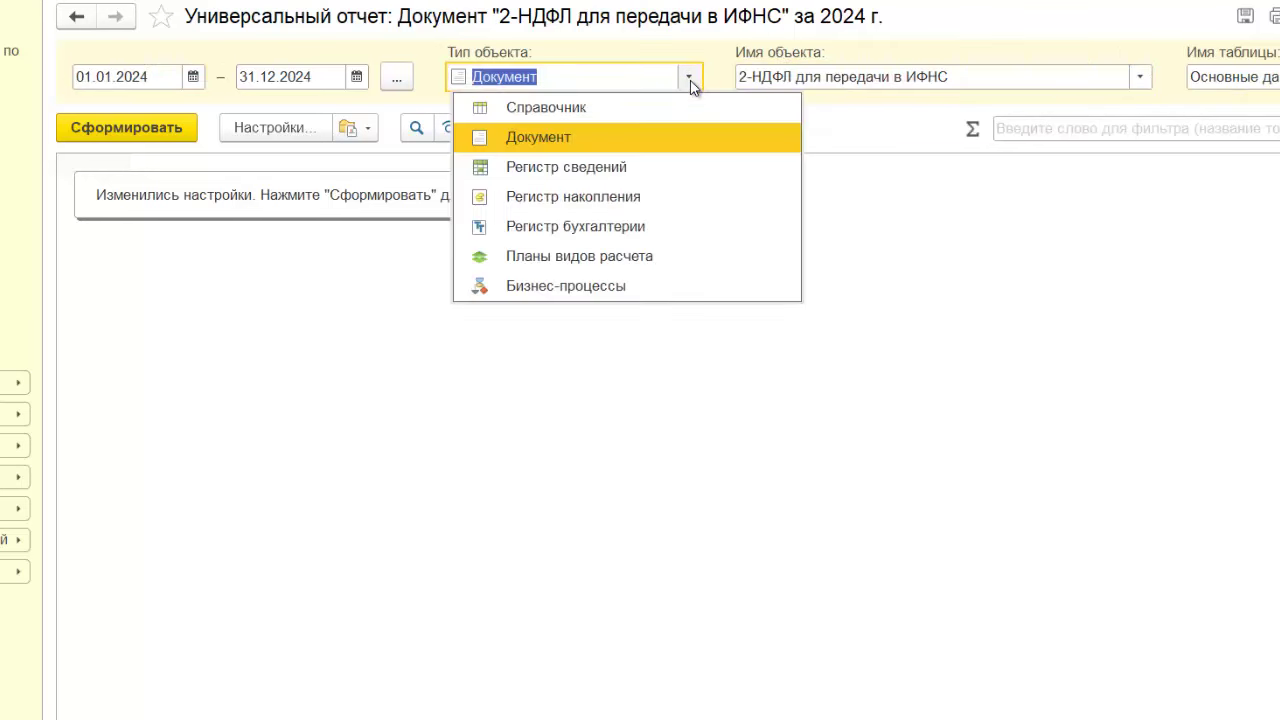
pyautogui.click(590, 168)
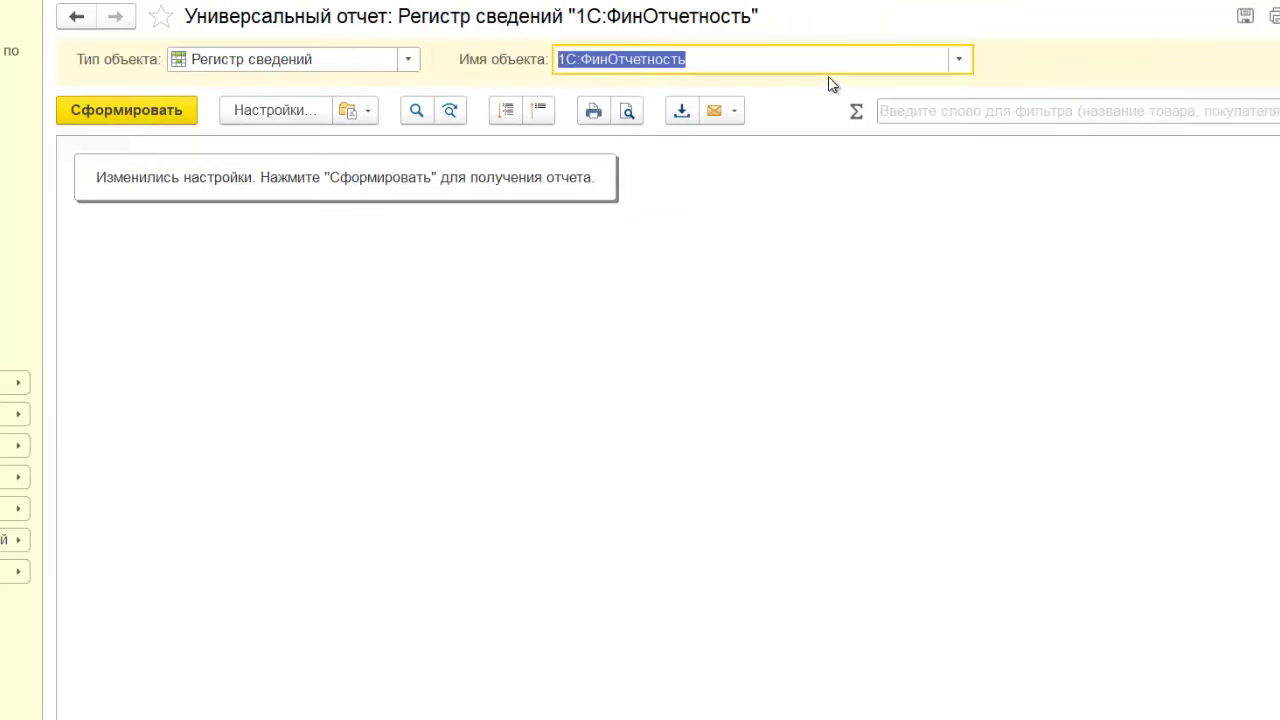
pyautogui.click(961, 59)
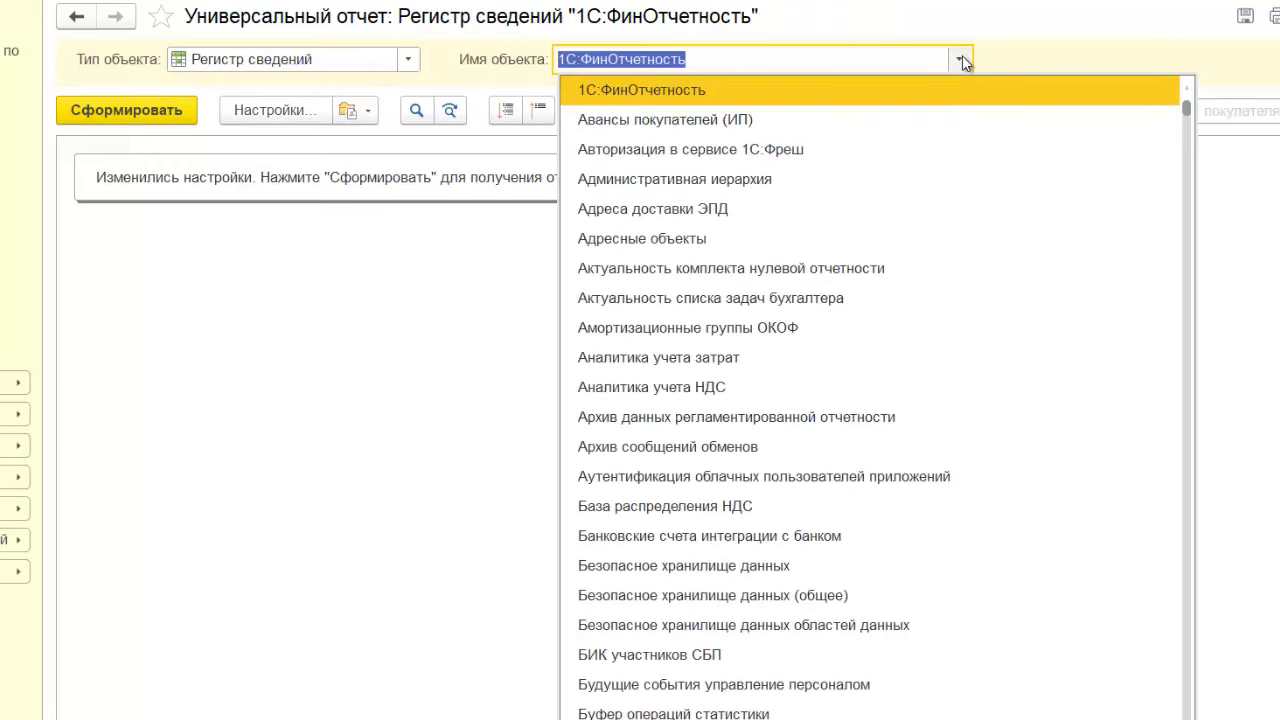
pyautogui.scroll(-20, 929, 505)
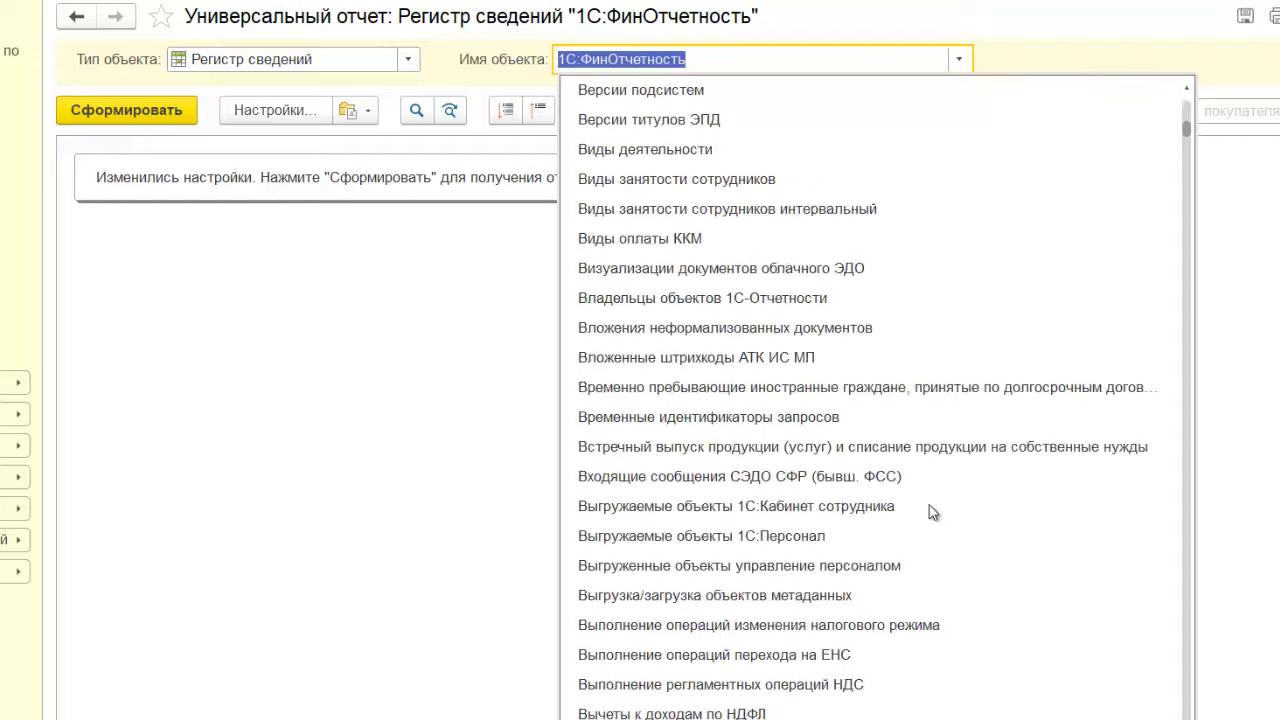
pyautogui.scroll(-14, 929, 505)
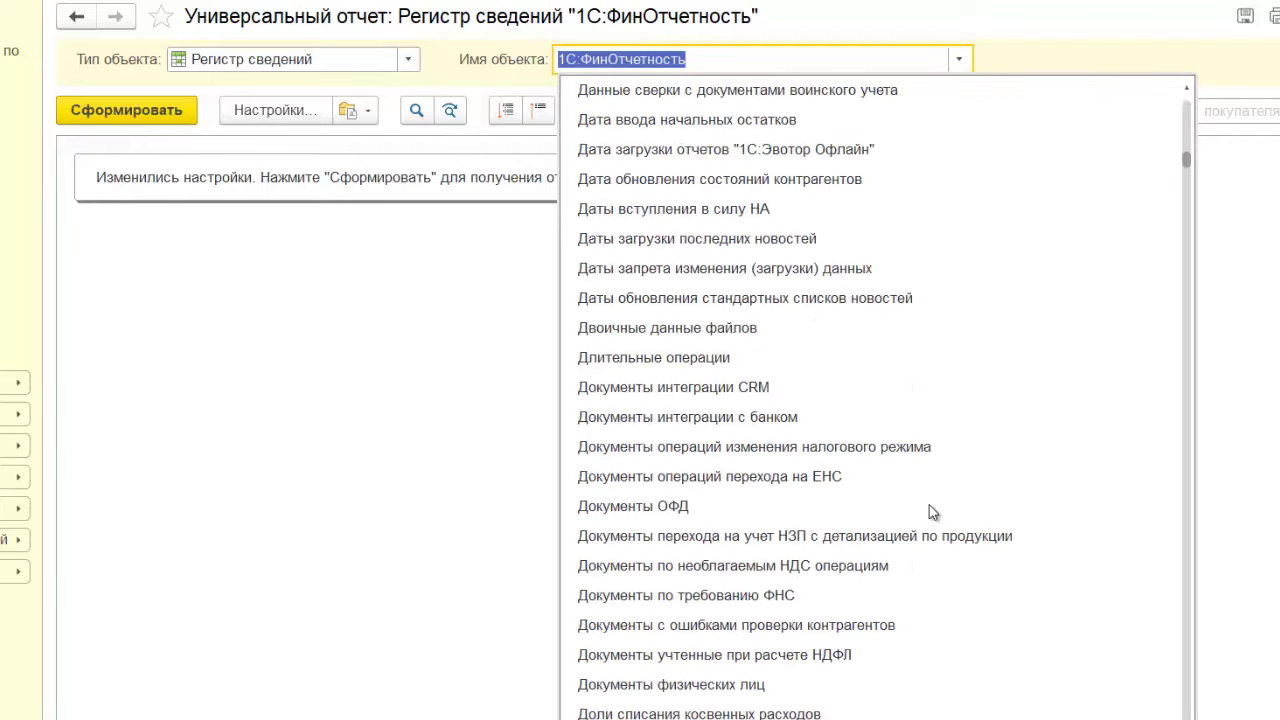
pyautogui.scroll(-16, 929, 505)
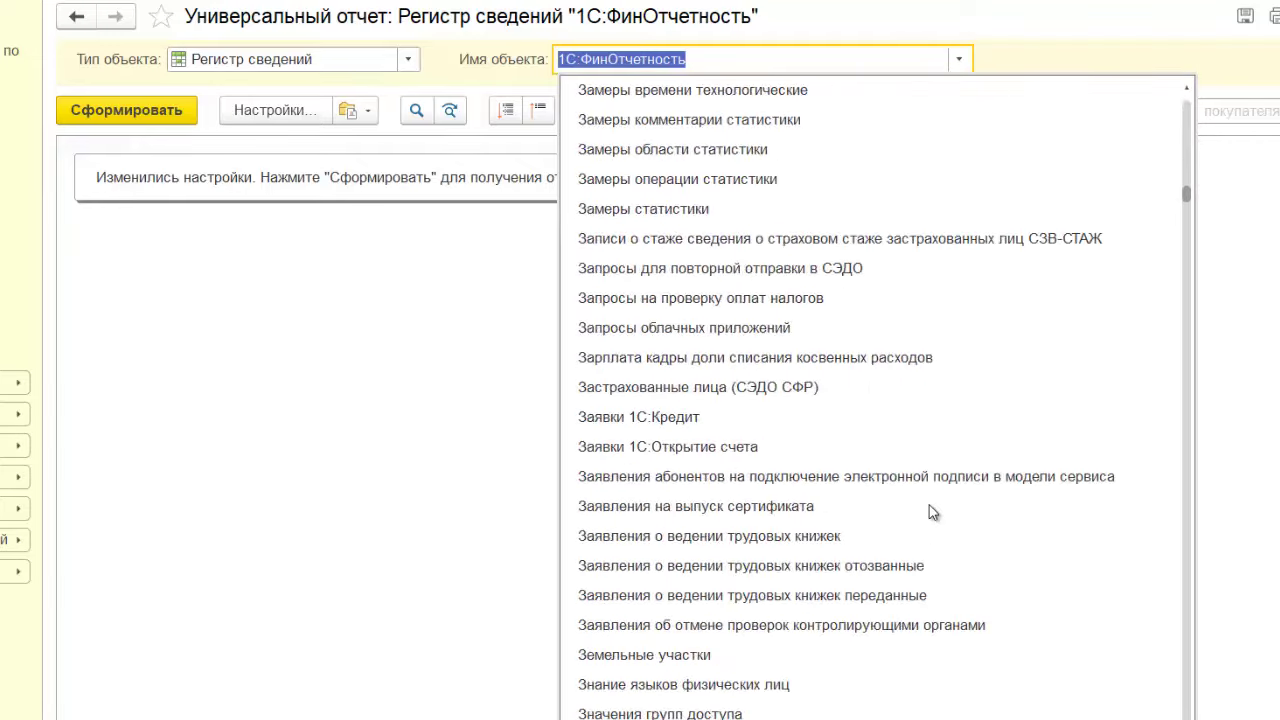
pyautogui.scroll(-3, 929, 510)
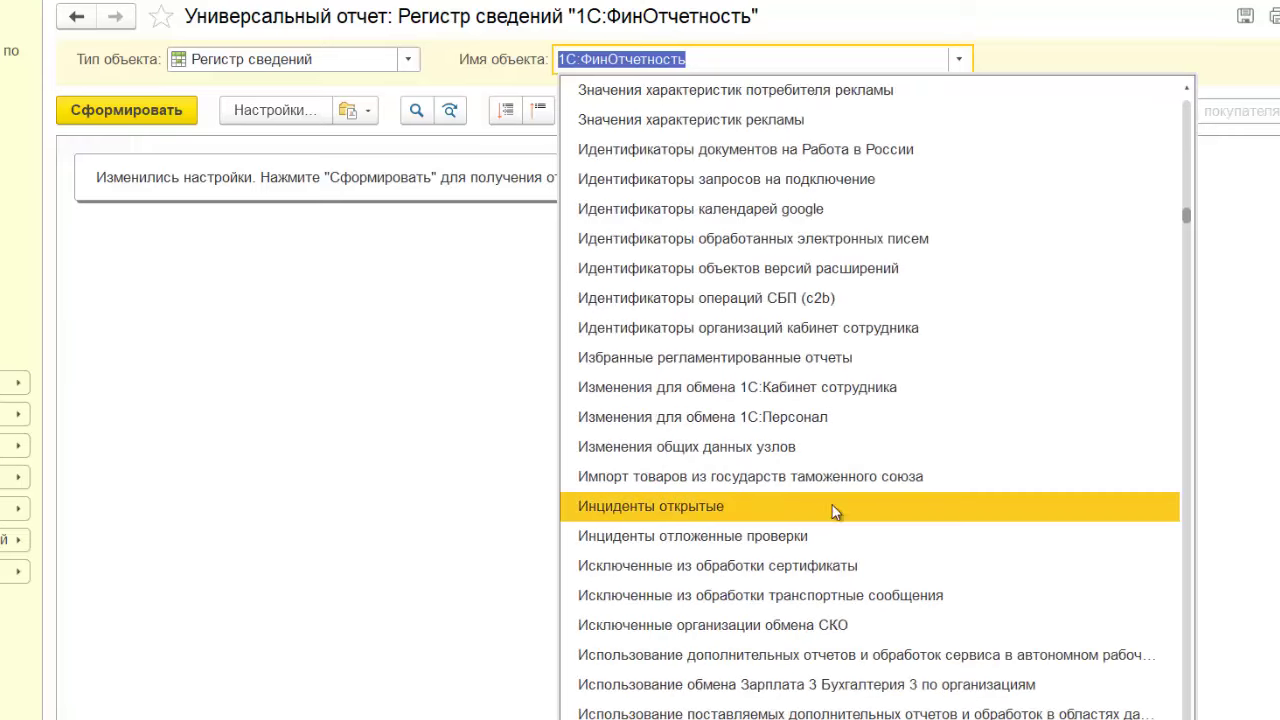
pyautogui.click(352, 491)
# - Set the object type to Регистр накопления and browse the object names offered for that register type
pyautogui.click(408, 58)
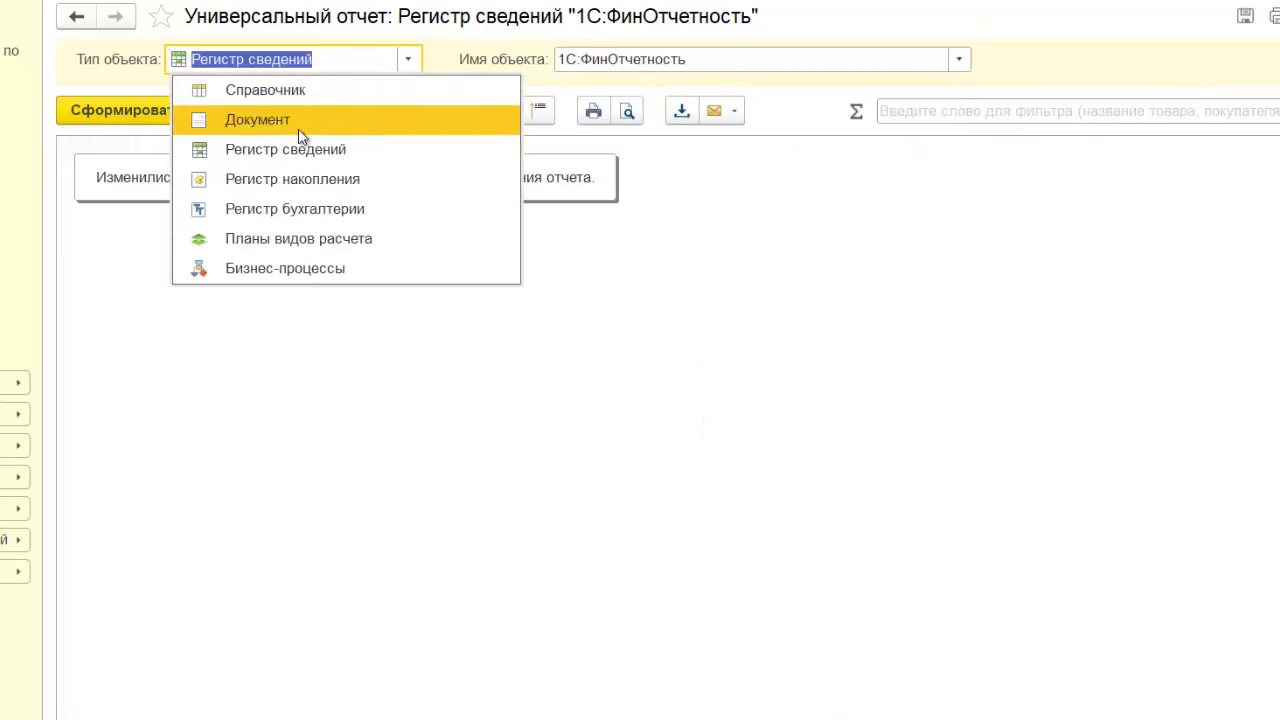
pyautogui.click(285, 180)
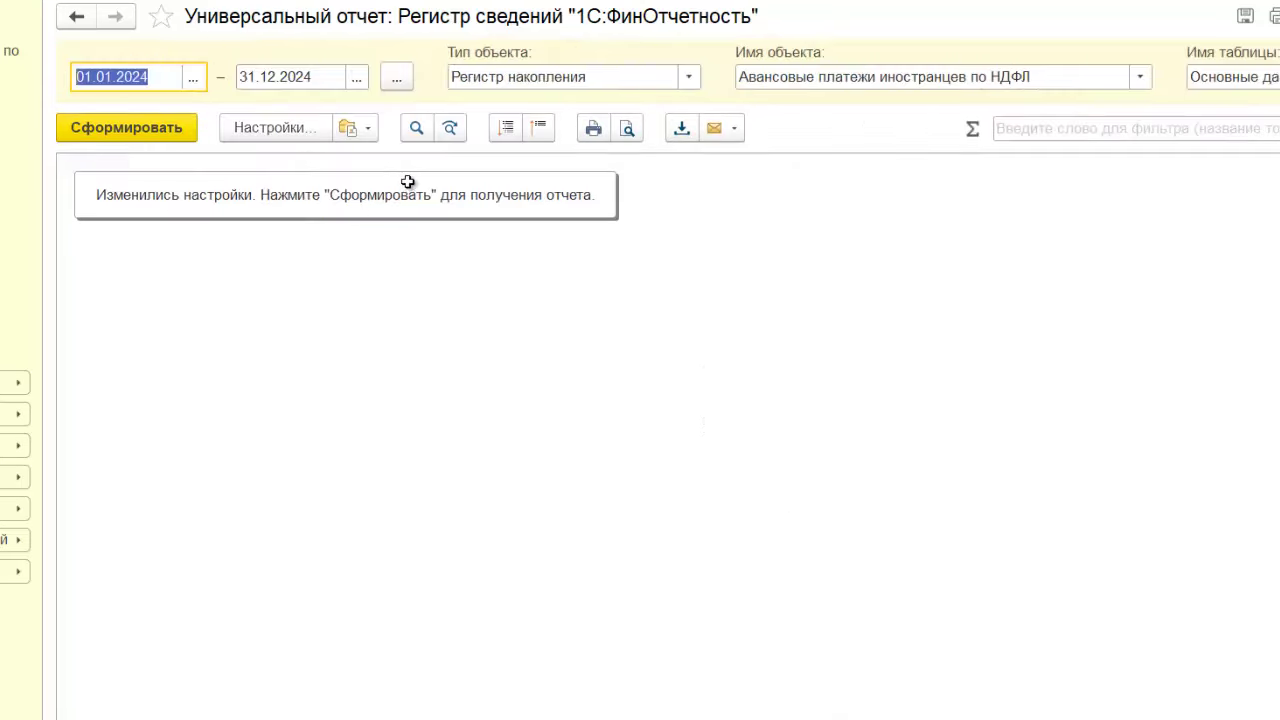
pyautogui.click(1140, 77)
pyautogui.scroll(-10, 1066, 522)
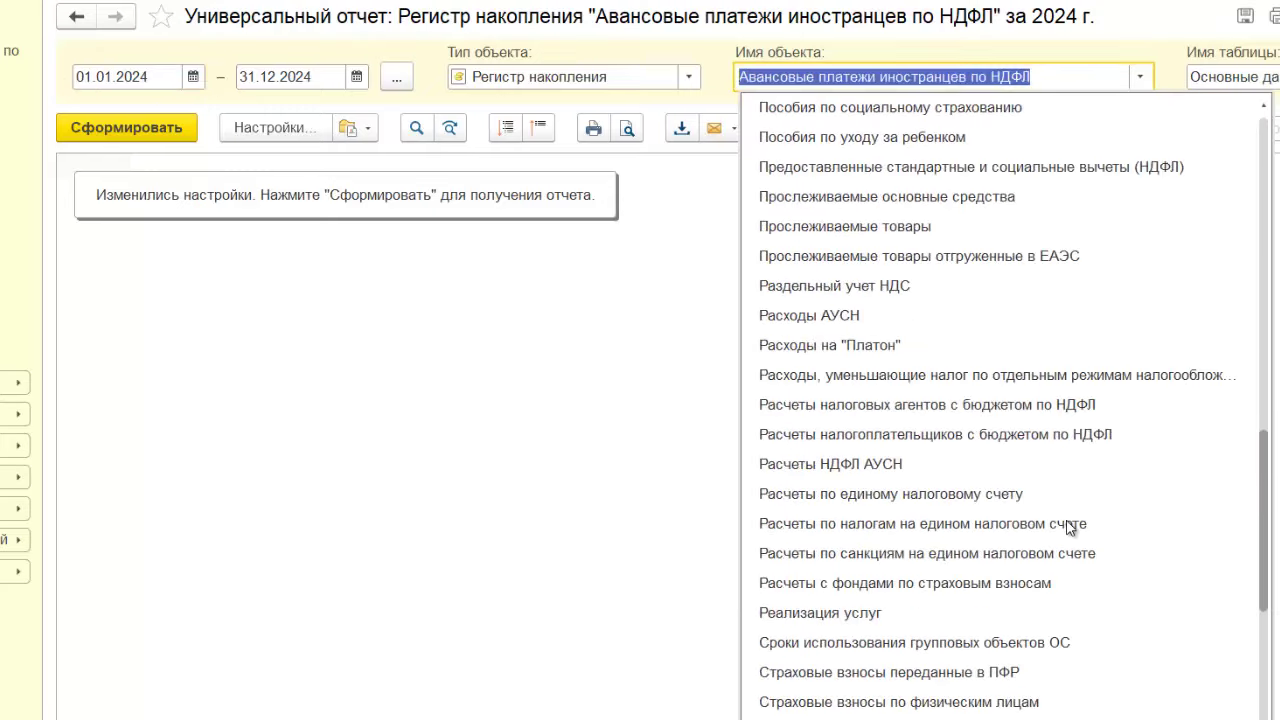
pyautogui.scroll(-5, 1070, 527)
pyautogui.scroll(10, 1000, 300)
# - Set the object type to Регистр бухгалтерии and check which object names can be chosen
pyautogui.click(688, 77)
pyautogui.click(688, 77)
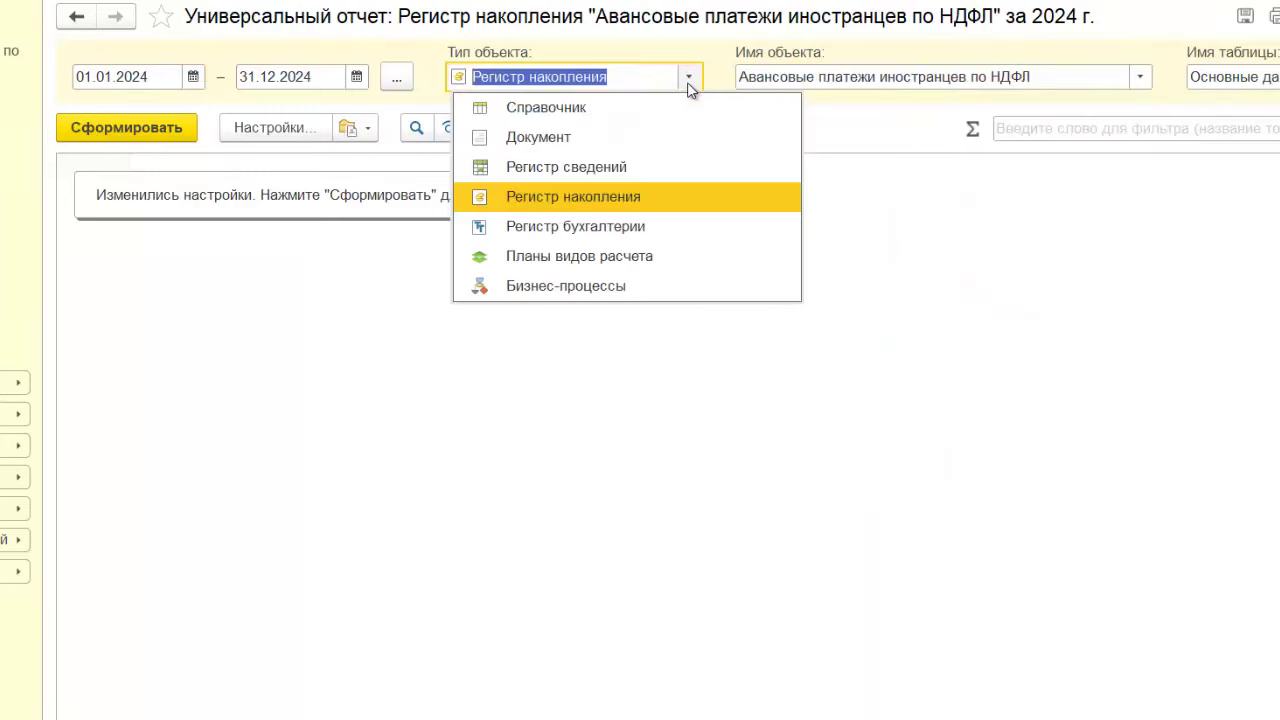
pyautogui.click(584, 227)
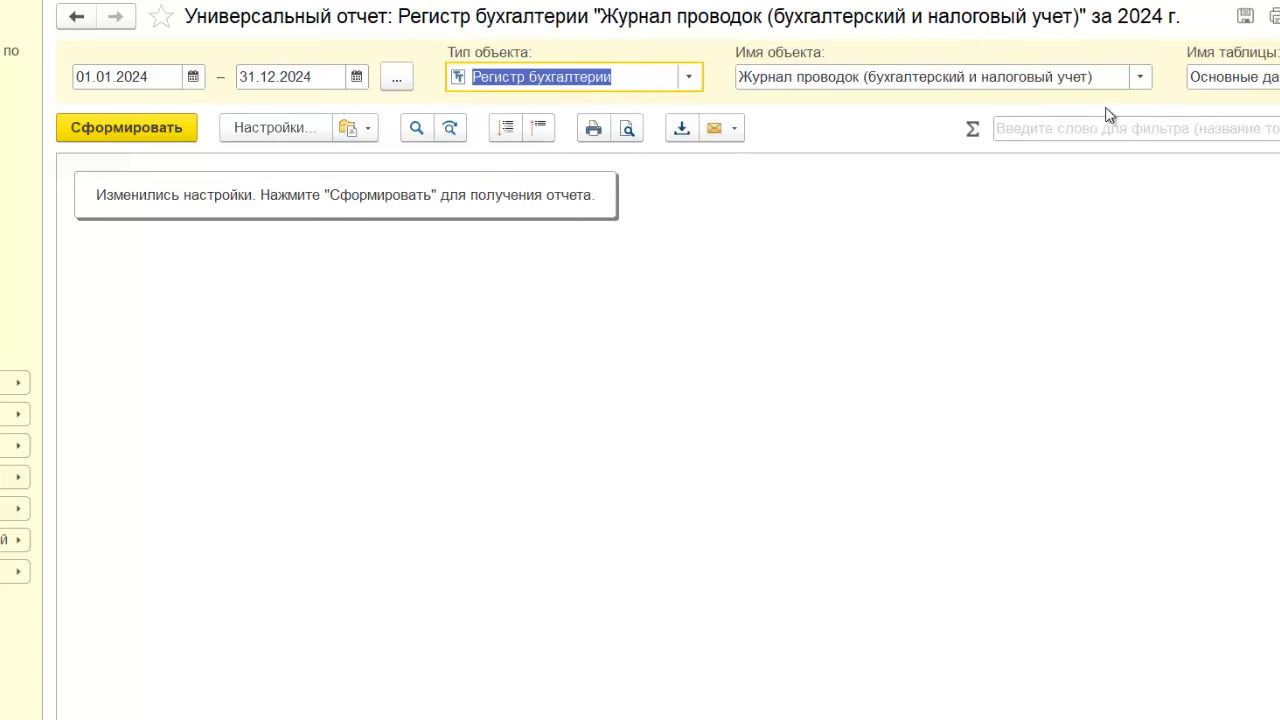
pyautogui.click(1140, 77)
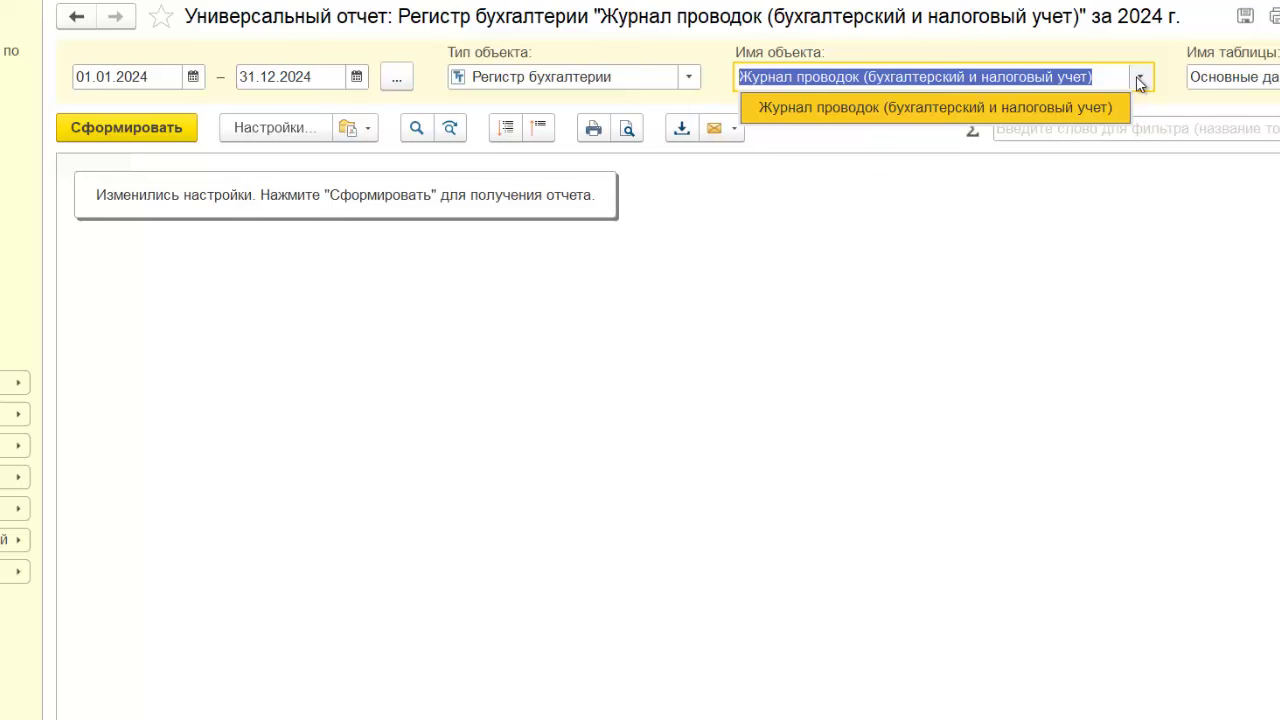
pyautogui.click(1140, 80)
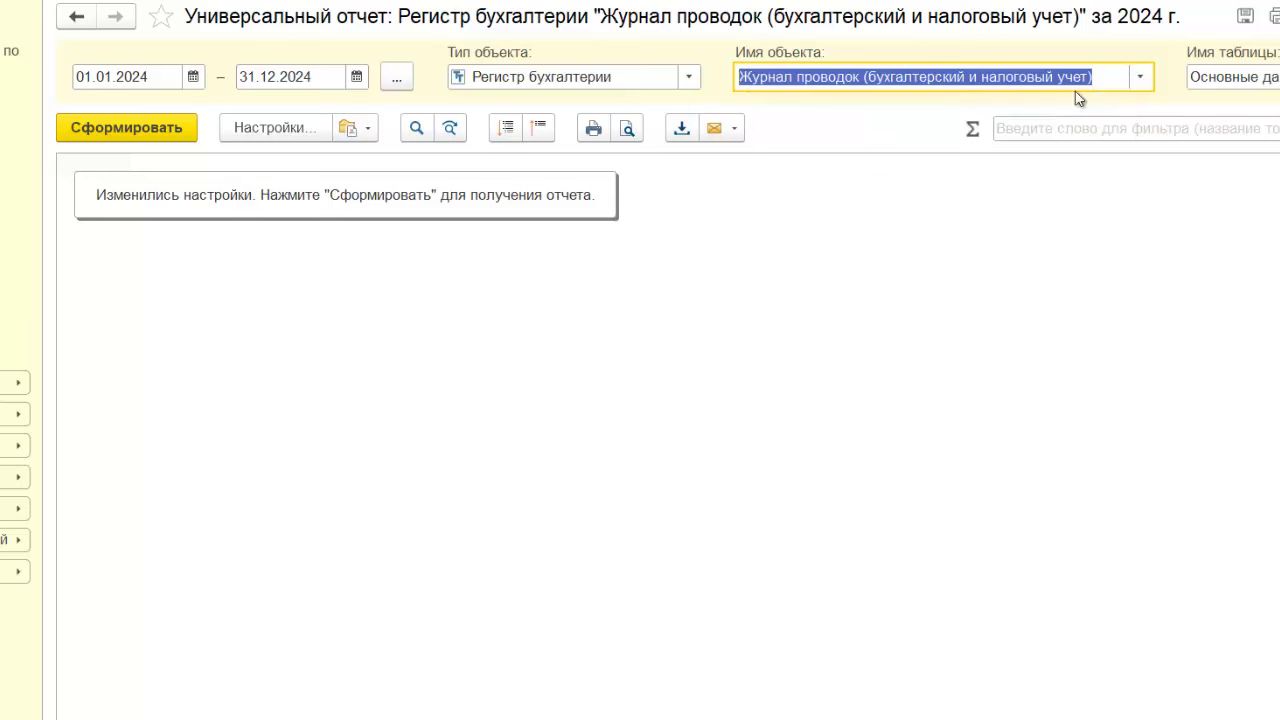
# - Set the object type to Документ and the object name to Поступление (акты, накладные, УПД), and open the report settings
pyautogui.click(688, 78)
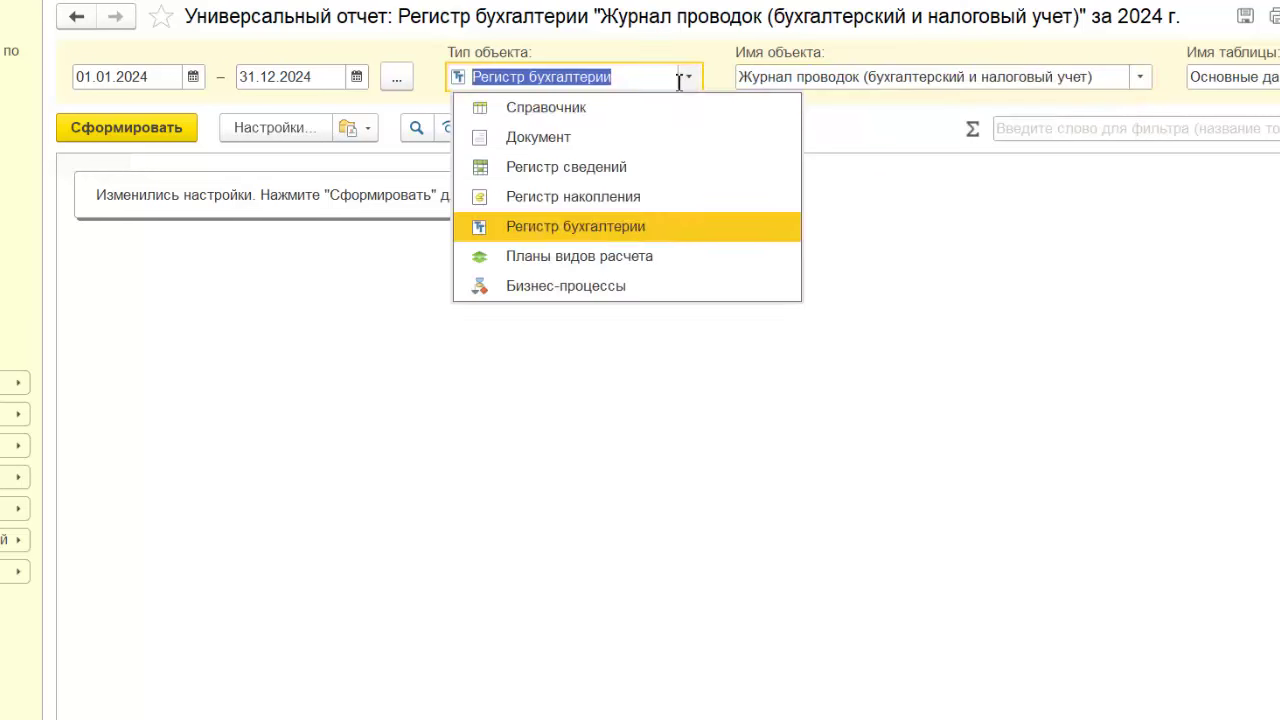
pyautogui.click(557, 139)
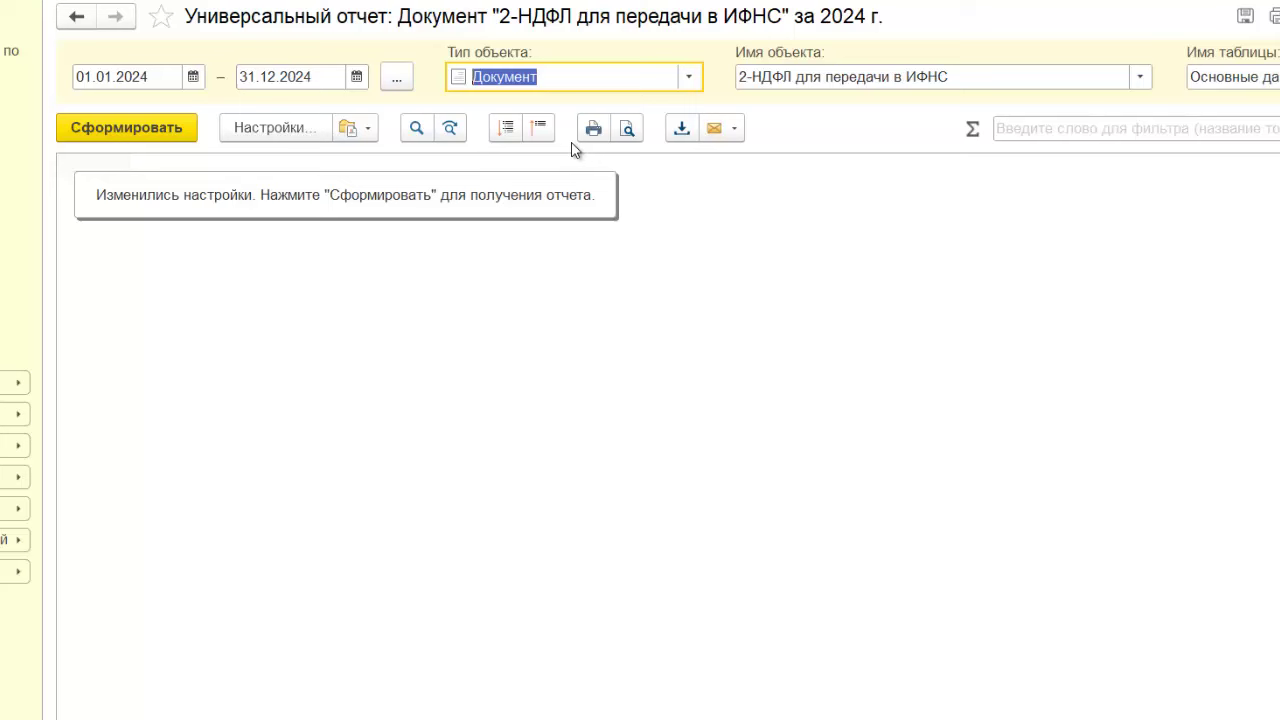
pyautogui.click(1143, 82)
pyautogui.click(1141, 80)
pyautogui.scroll(-3, 980, 460)
pyautogui.click(934, 556)
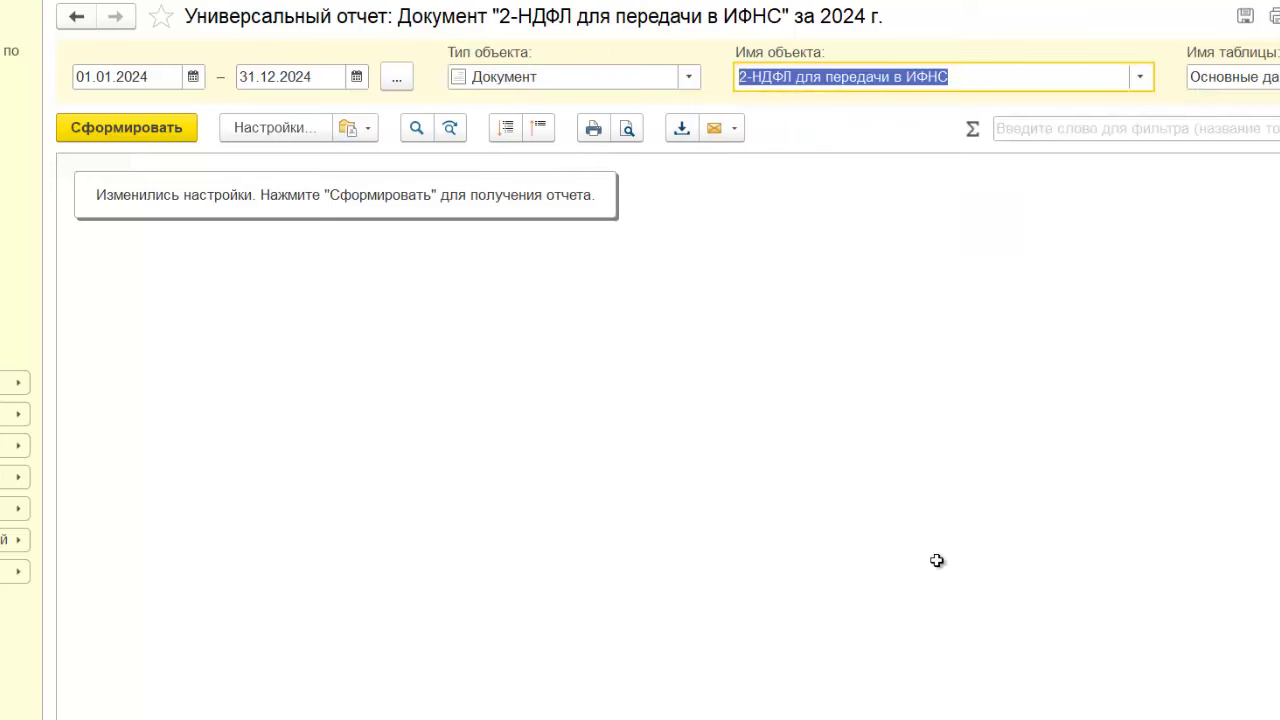
pyautogui.click(262, 137)
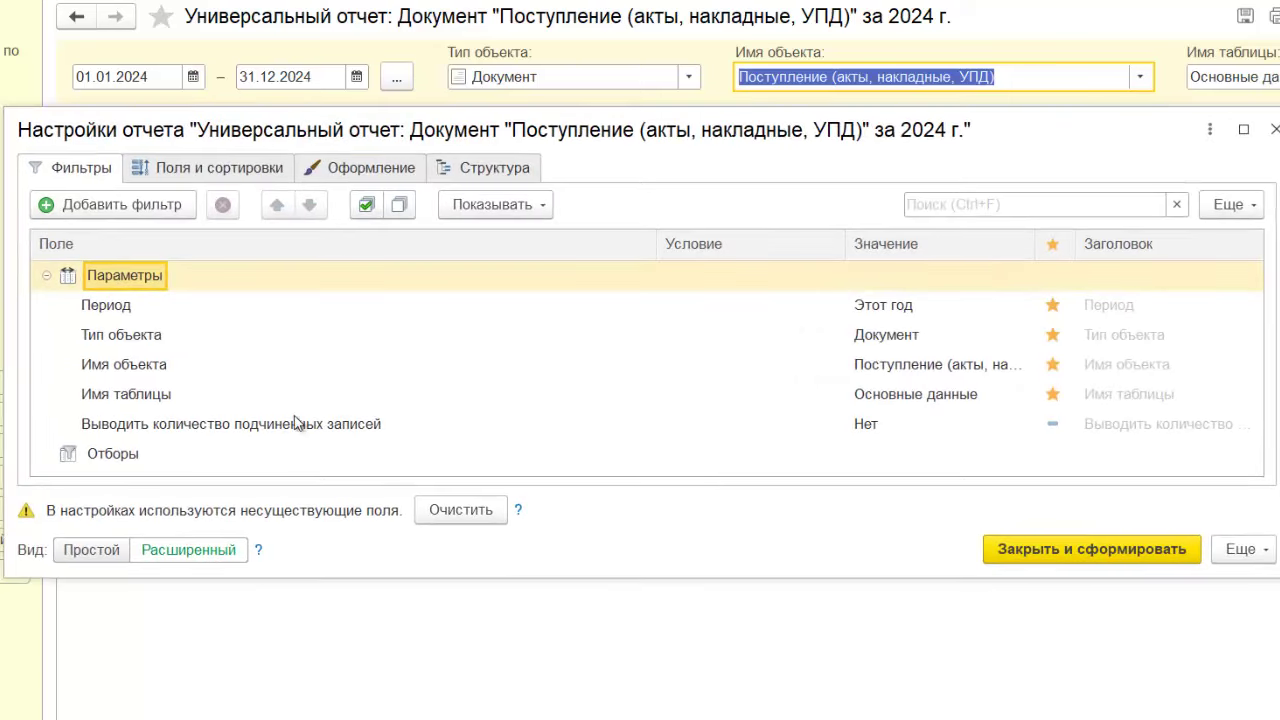
# - Set the report's table name to Товары and generate the report
pyautogui.click(1230, 76)
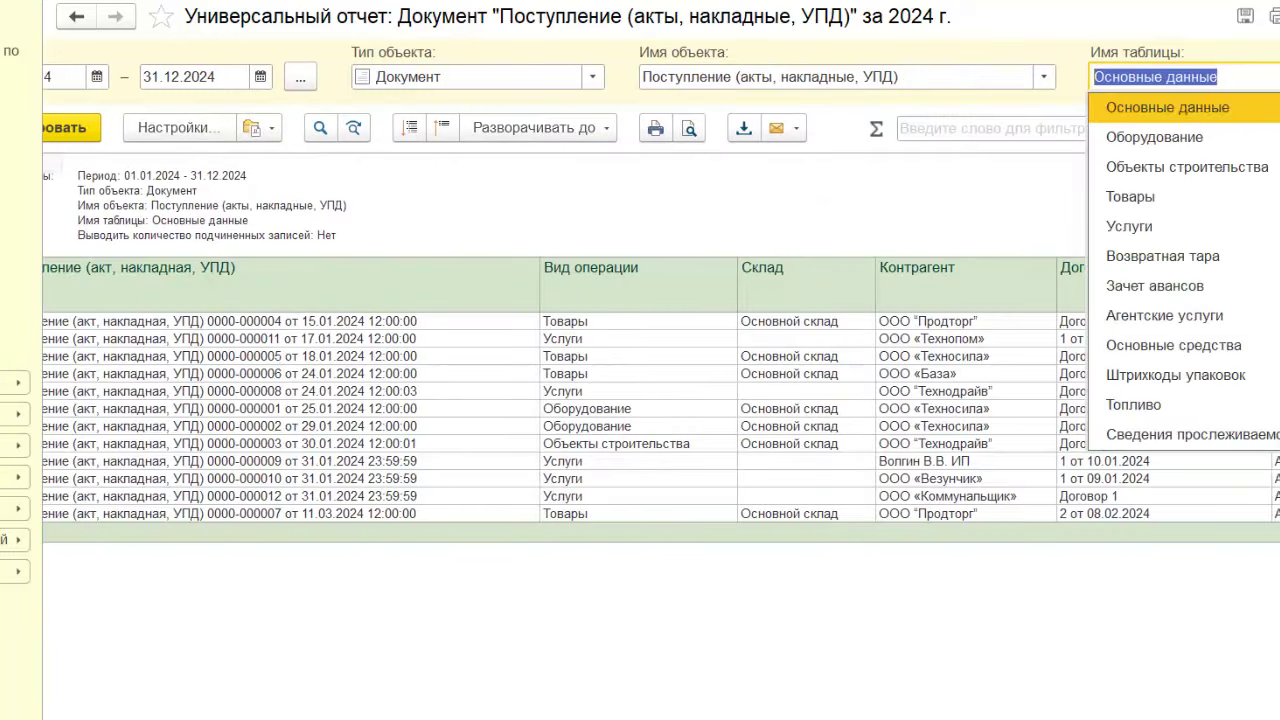
pyautogui.click(1160, 195)
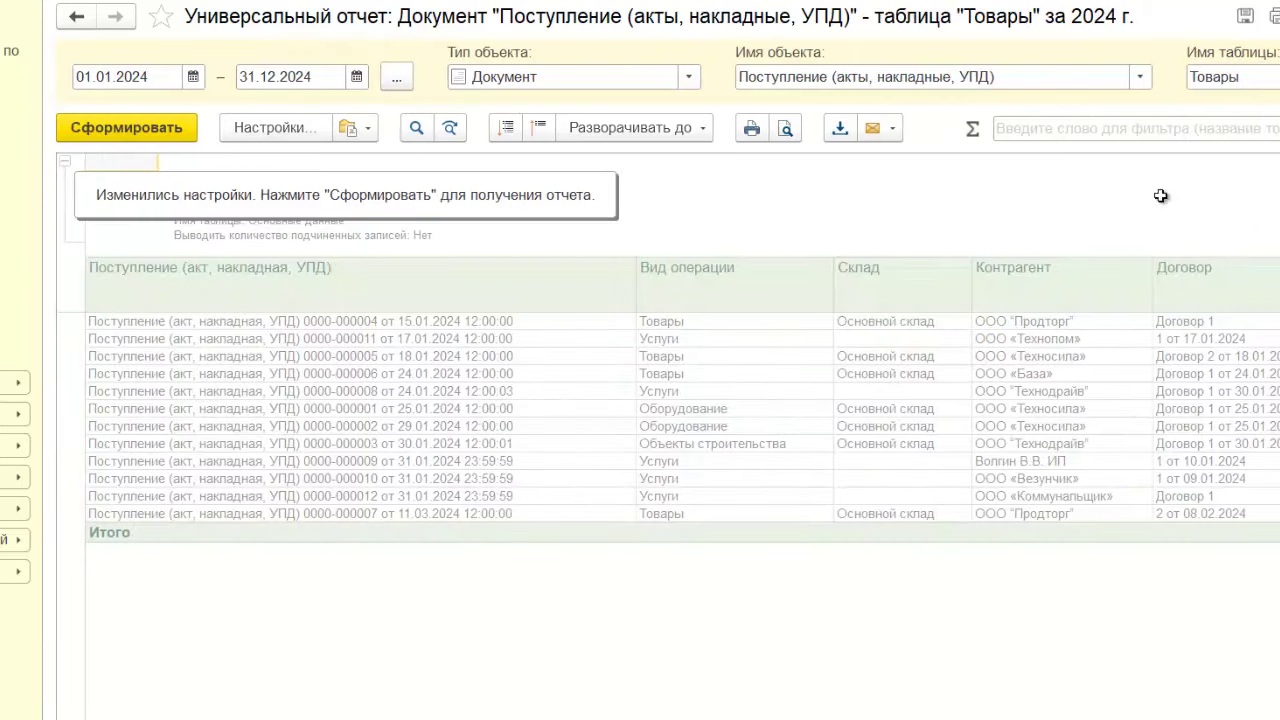
pyautogui.click(127, 130)
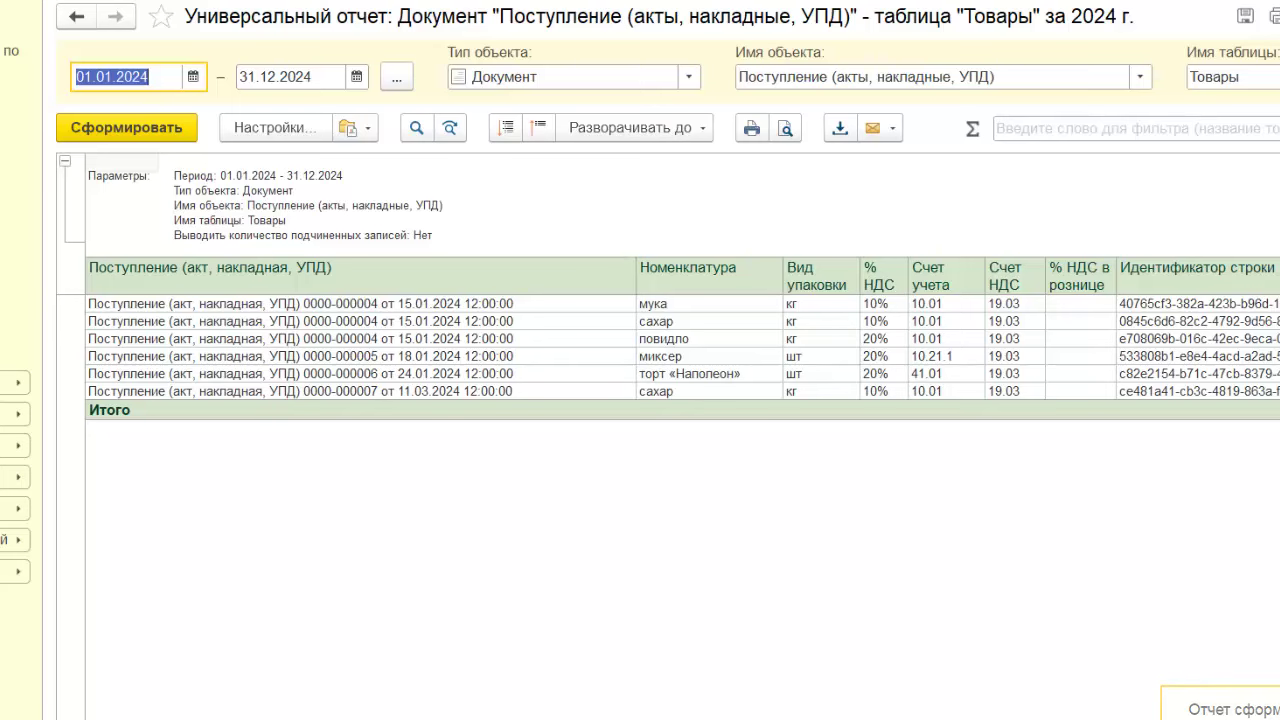
# - Set the table name to Основные данные, regenerate the report and look through all its columns
pyautogui.click(1230, 77)
pyautogui.click(1150, 104)
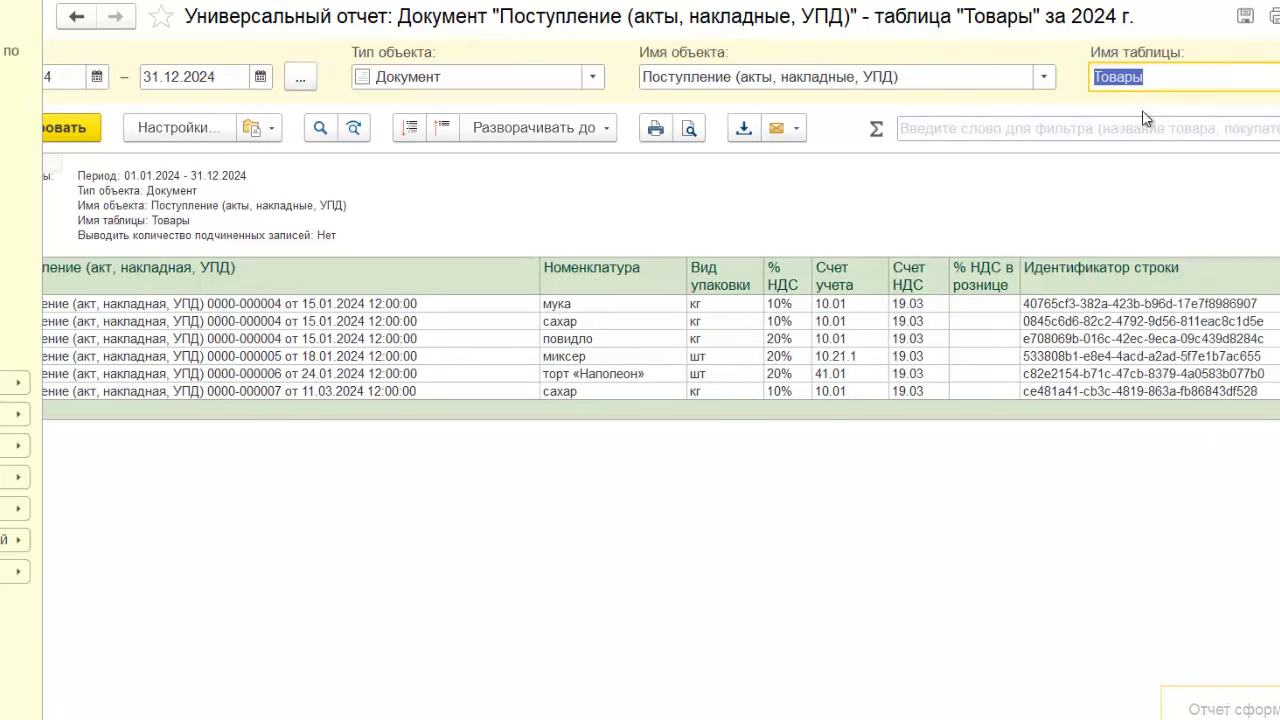
pyautogui.click(65, 128)
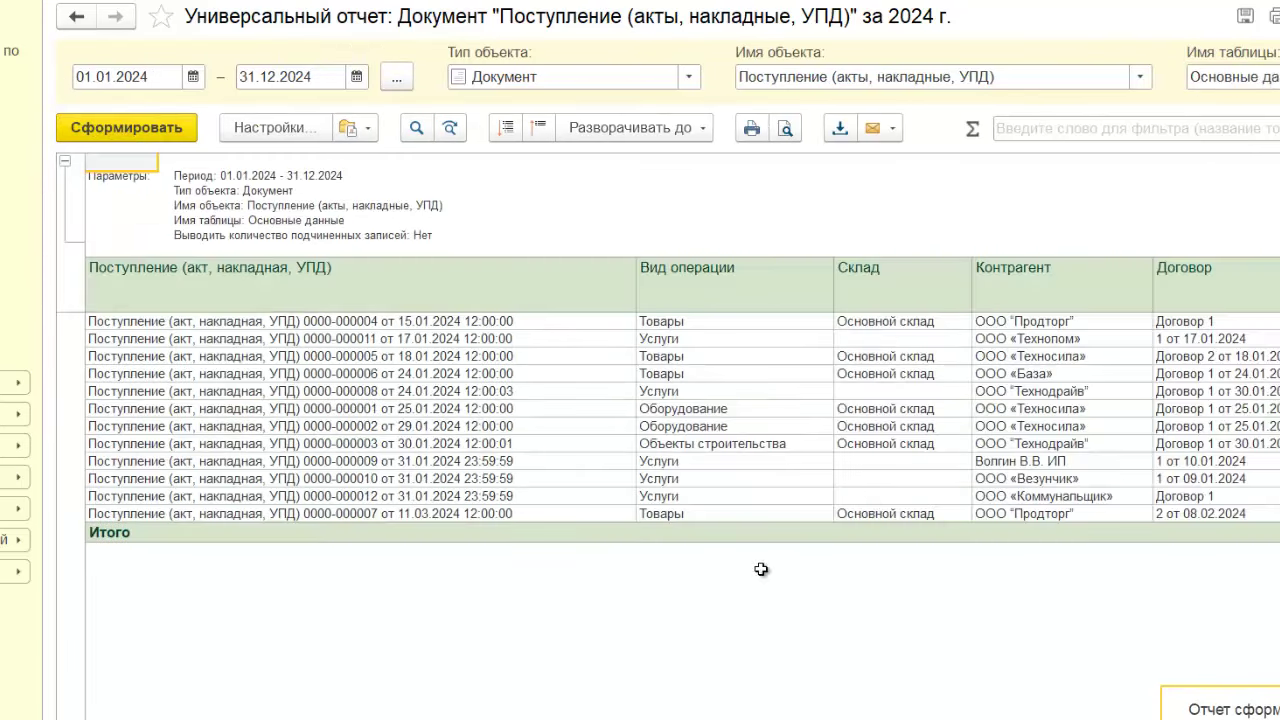
pyautogui.hscroll(15, 680, 420)
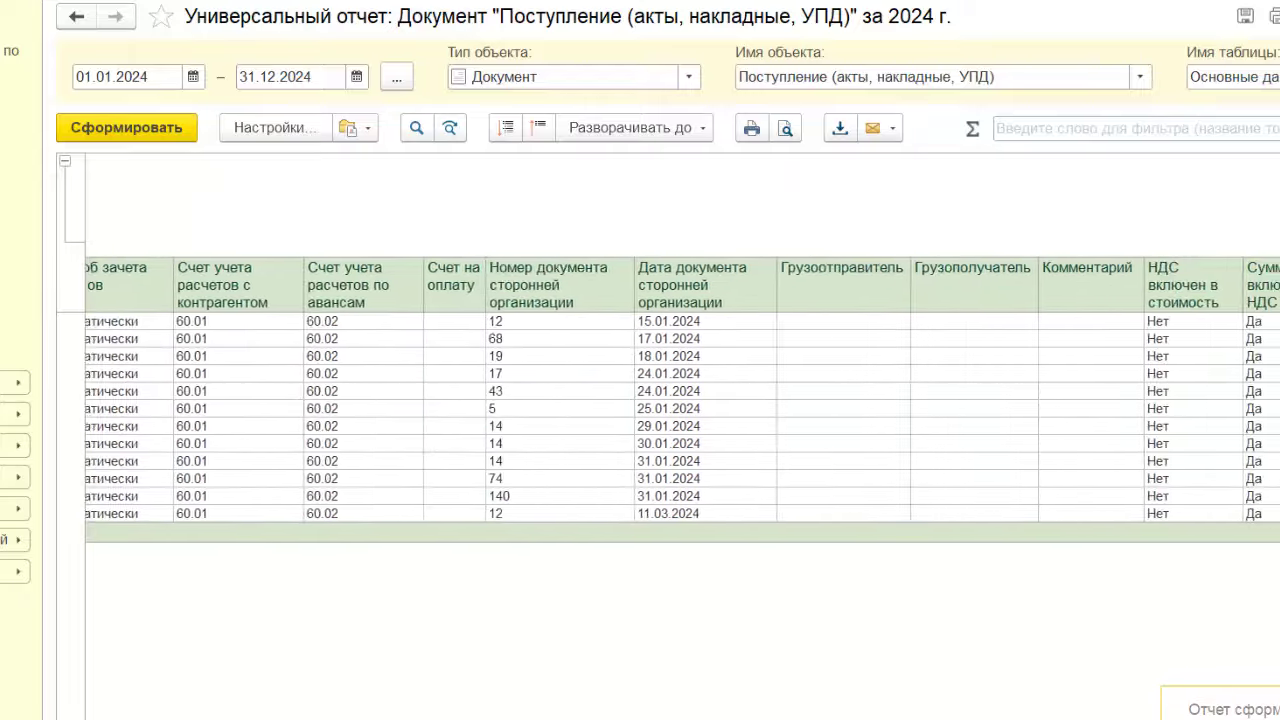
pyautogui.hscroll(6, 680, 420)
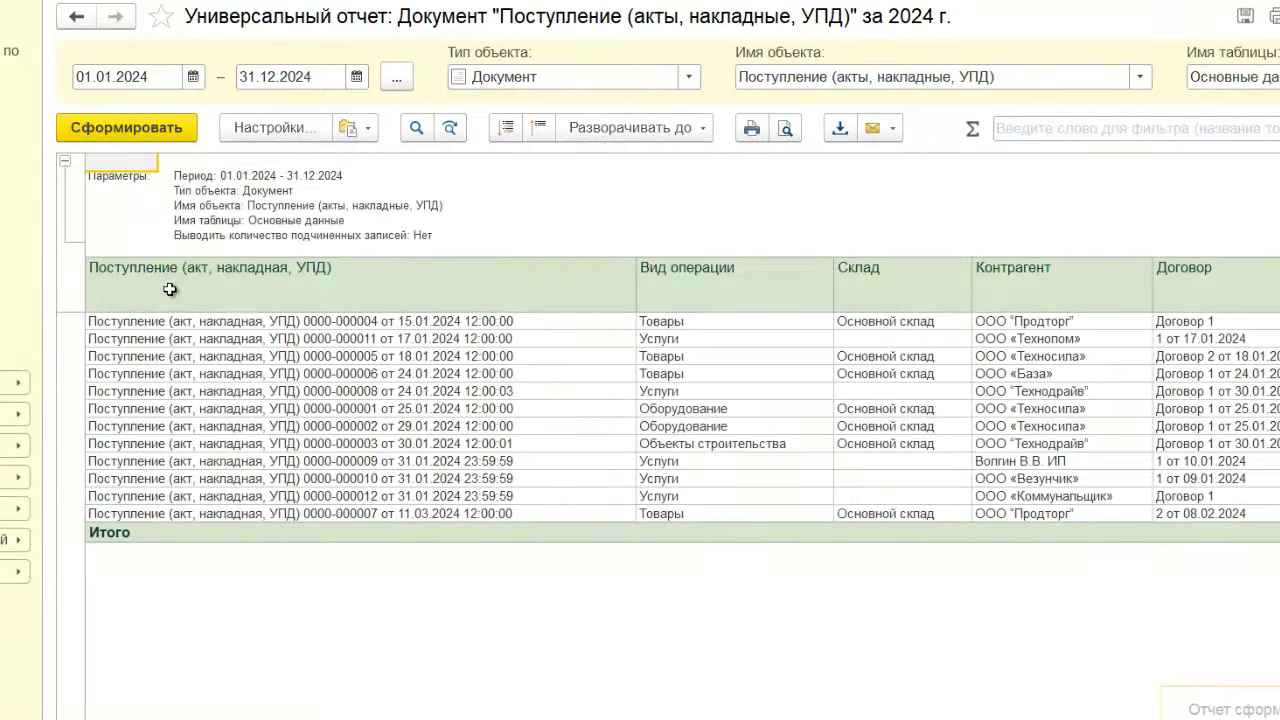
# - In the report settings, deselect the last eight fields, from МОЛ through Счет учета расчетов с комиссионером, and generate the report
pyautogui.click(290, 133)
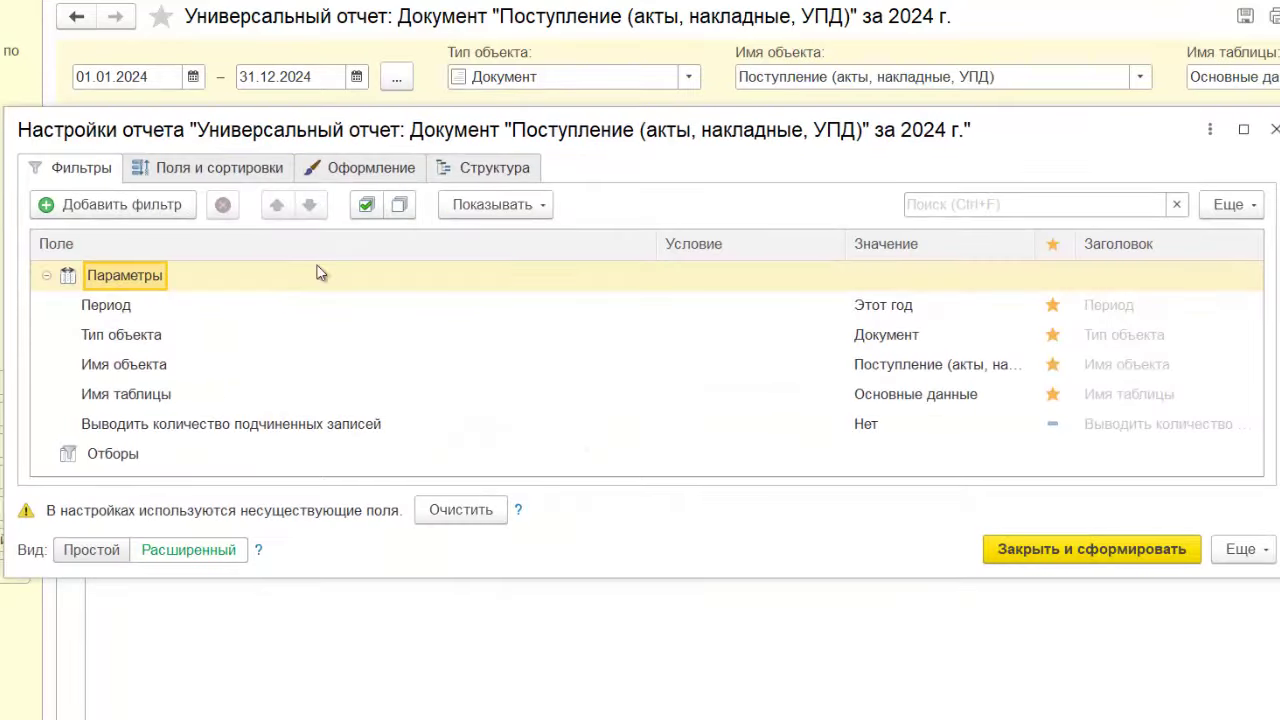
pyautogui.click(252, 178)
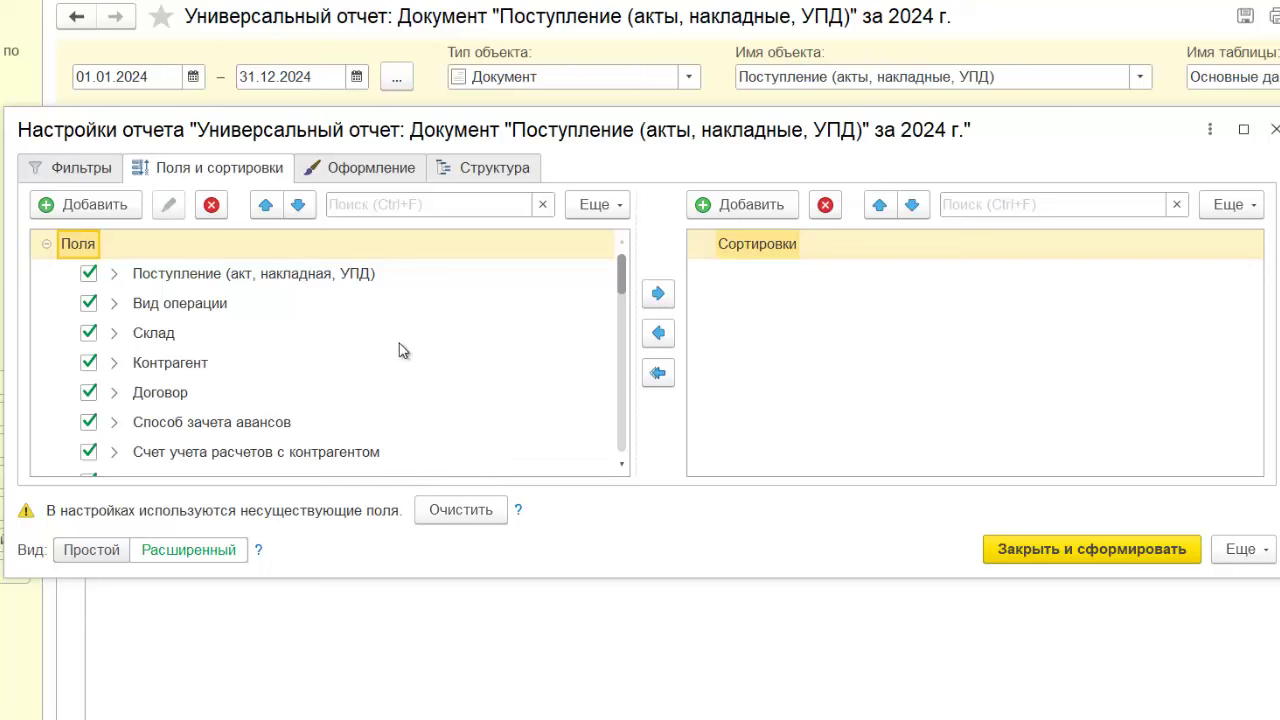
pyautogui.scroll(-10, 400, 346)
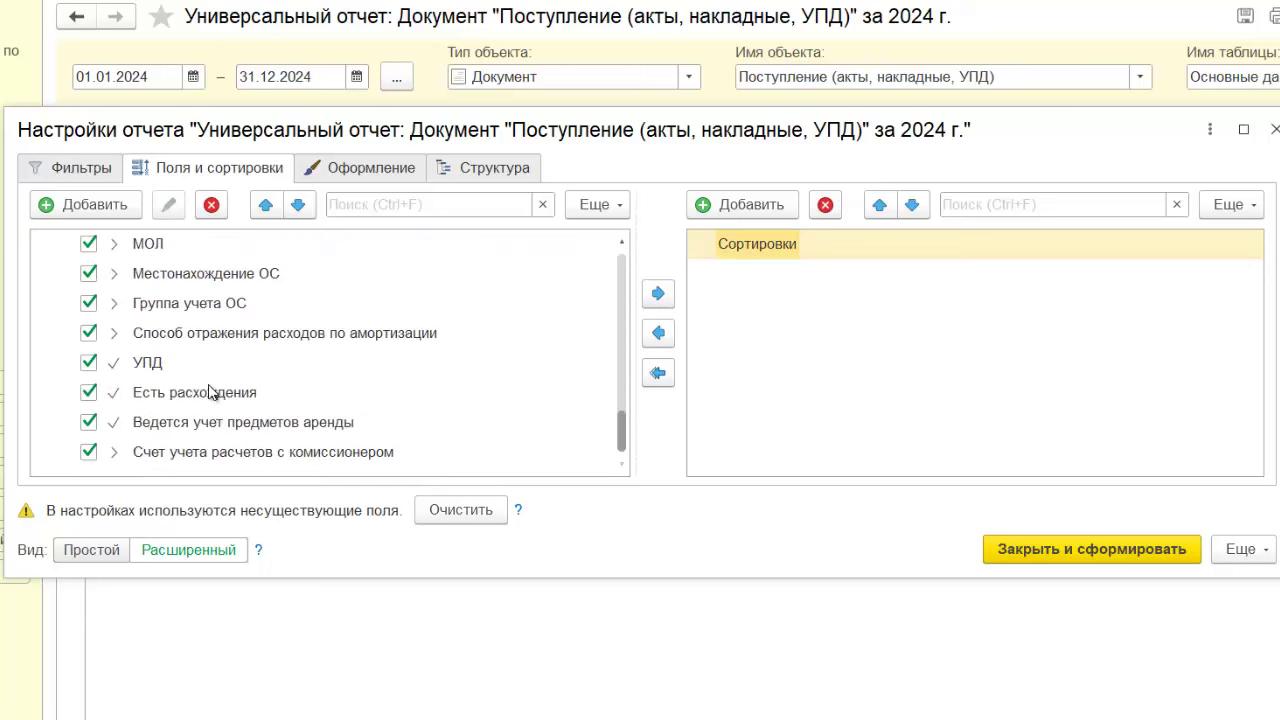
pyautogui.click(89, 452)
pyautogui.click(89, 422)
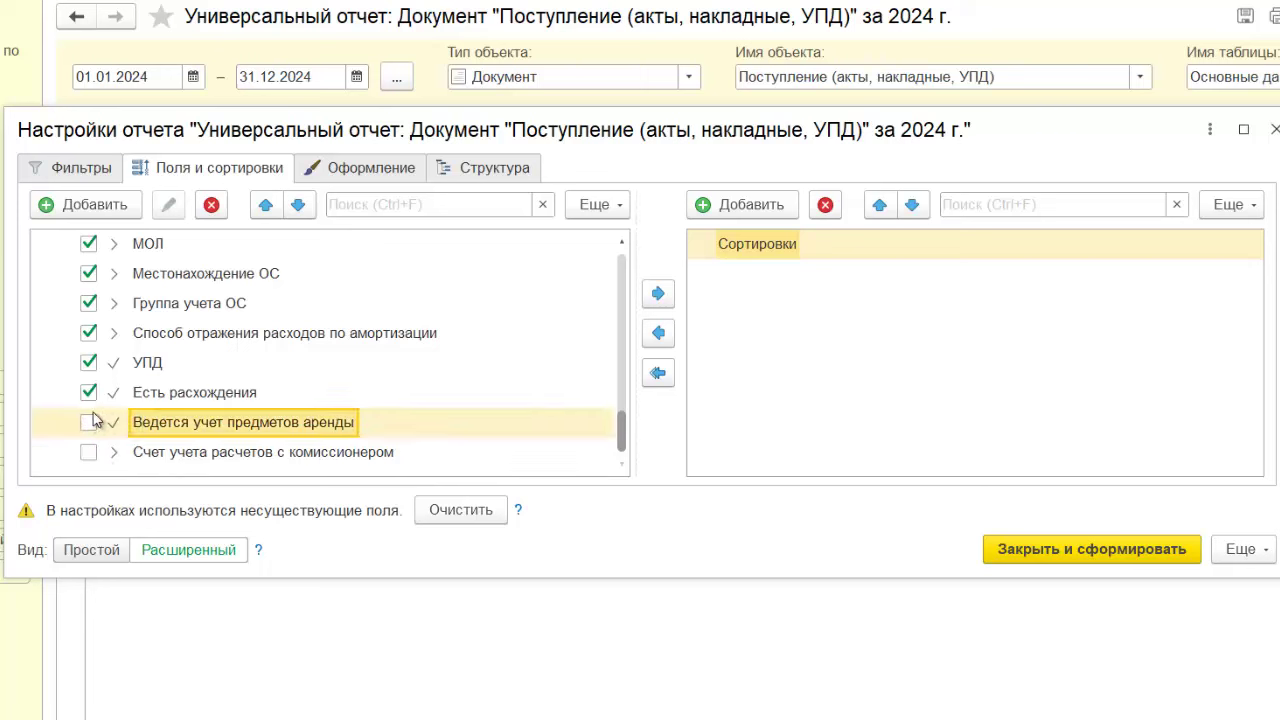
pyautogui.click(89, 392)
pyautogui.click(89, 362)
pyautogui.click(89, 333)
pyautogui.click(89, 303)
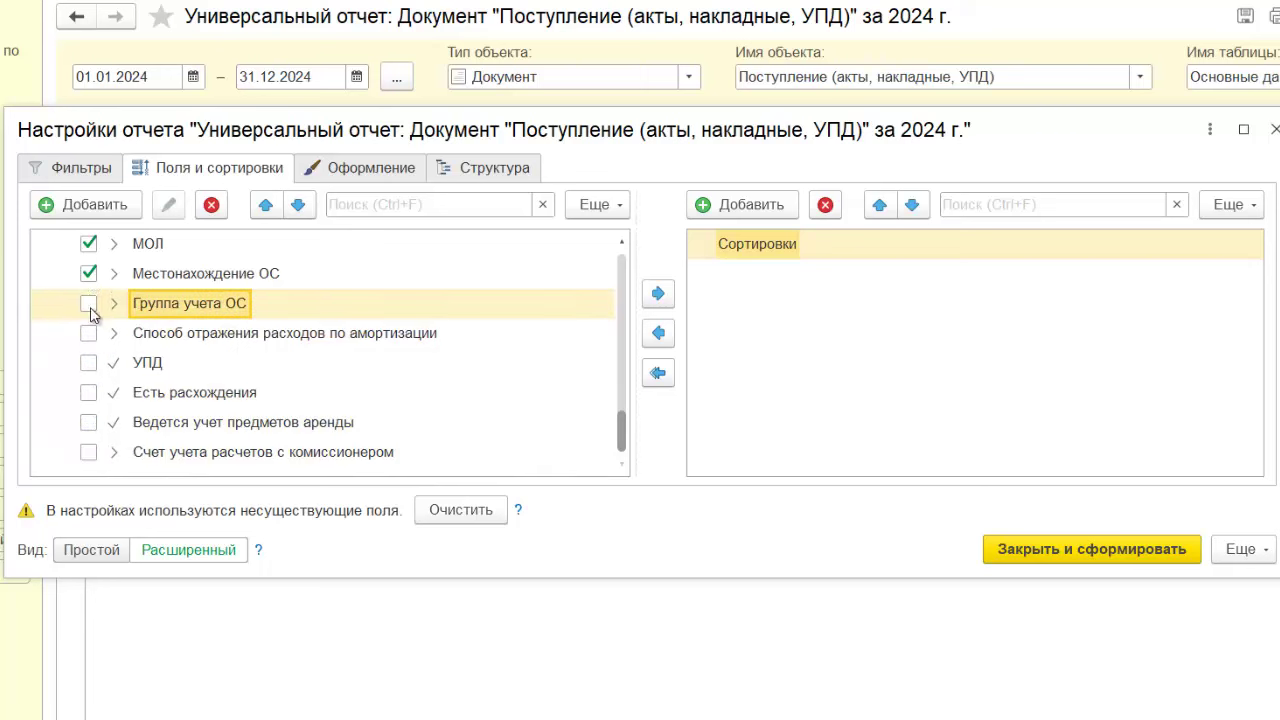
pyautogui.click(89, 273)
pyautogui.click(89, 243)
pyautogui.scroll(3, 89, 249)
pyautogui.click(1115, 549)
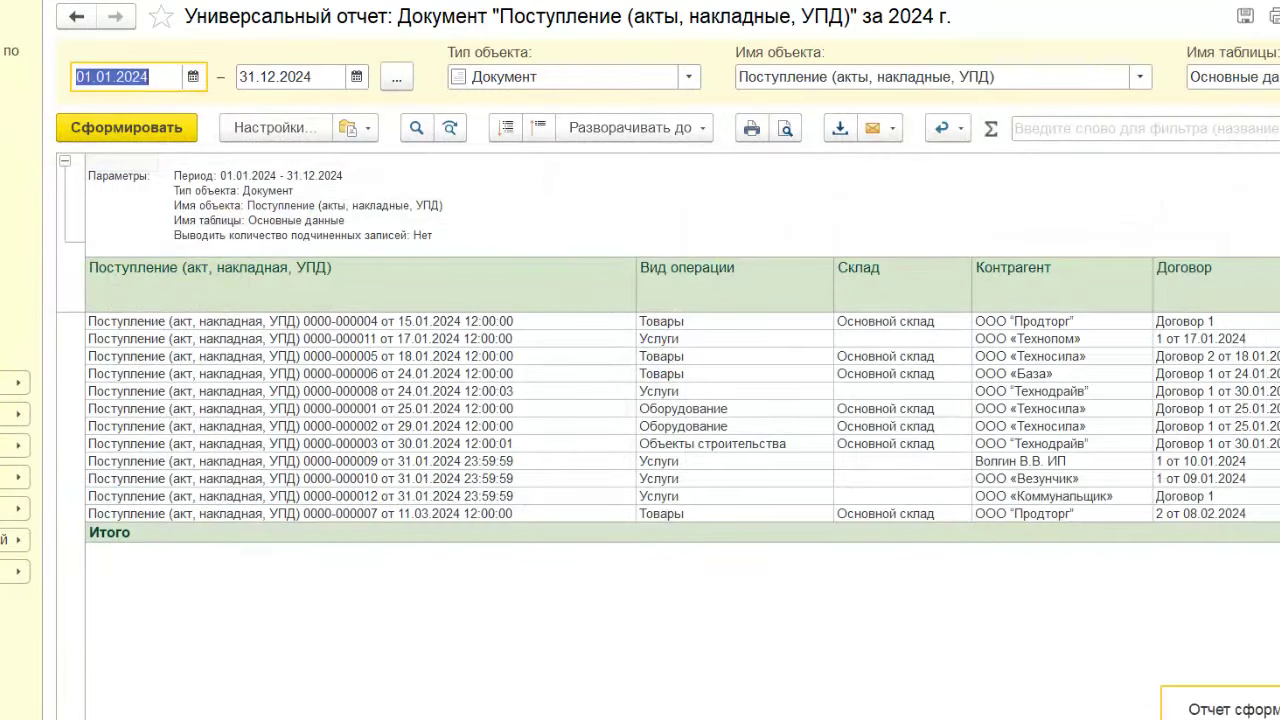
# - Look through the remaining columns of the regenerated report
pyautogui.hscroll(10, 680, 400)
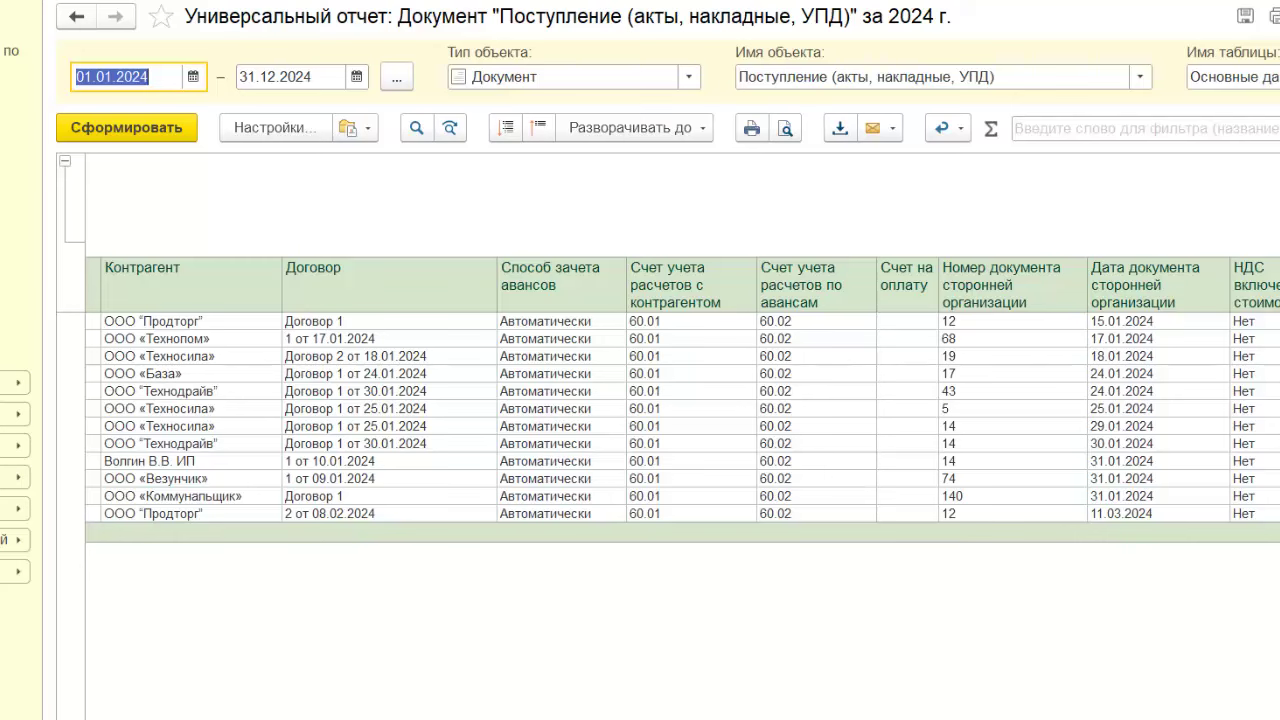
pyautogui.hscroll(3, 660, 400)
pyautogui.hscroll(-3, 660, 400)
pyautogui.click(296, 130)
pyautogui.click(66, 170)
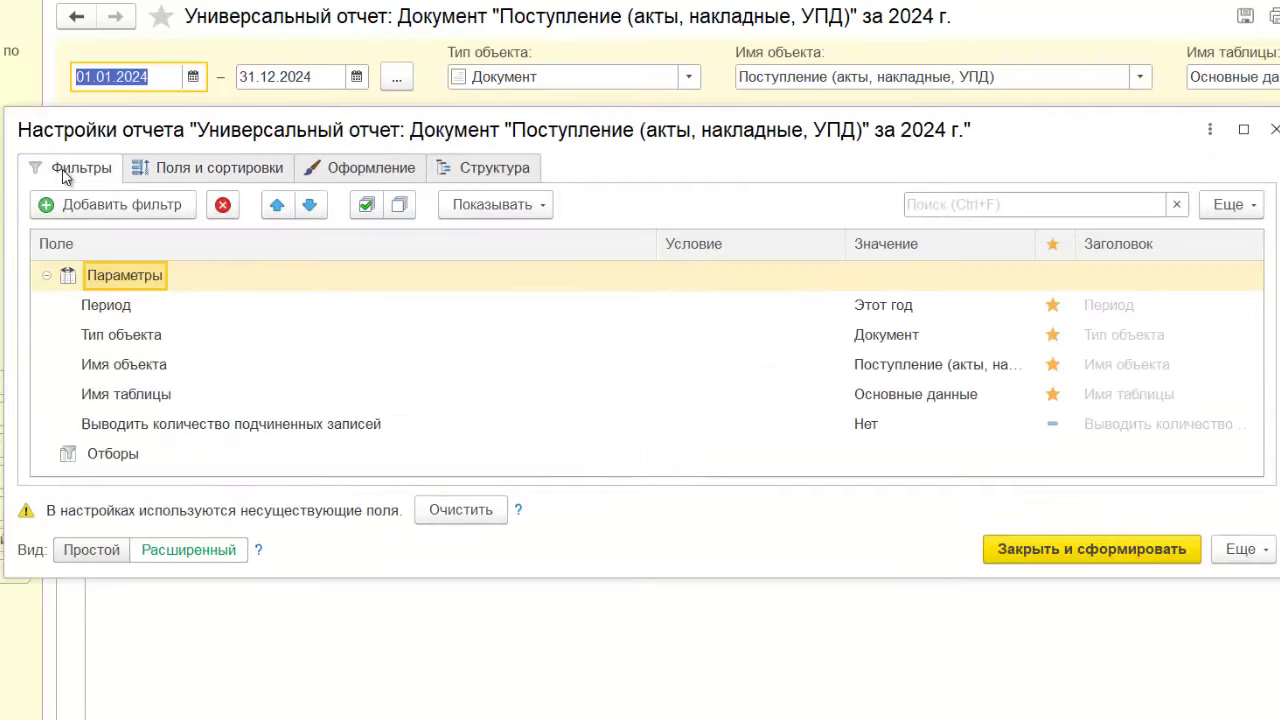
pyautogui.click(130, 458)
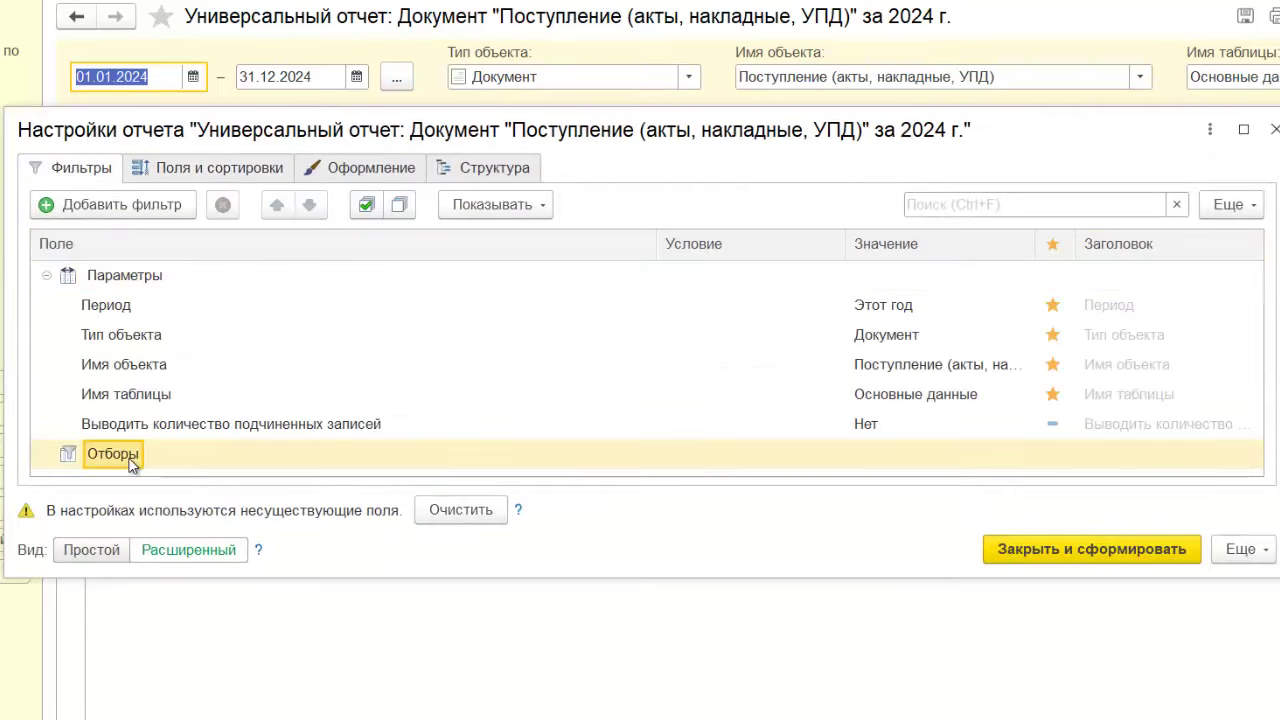
pyautogui.press('Escape')
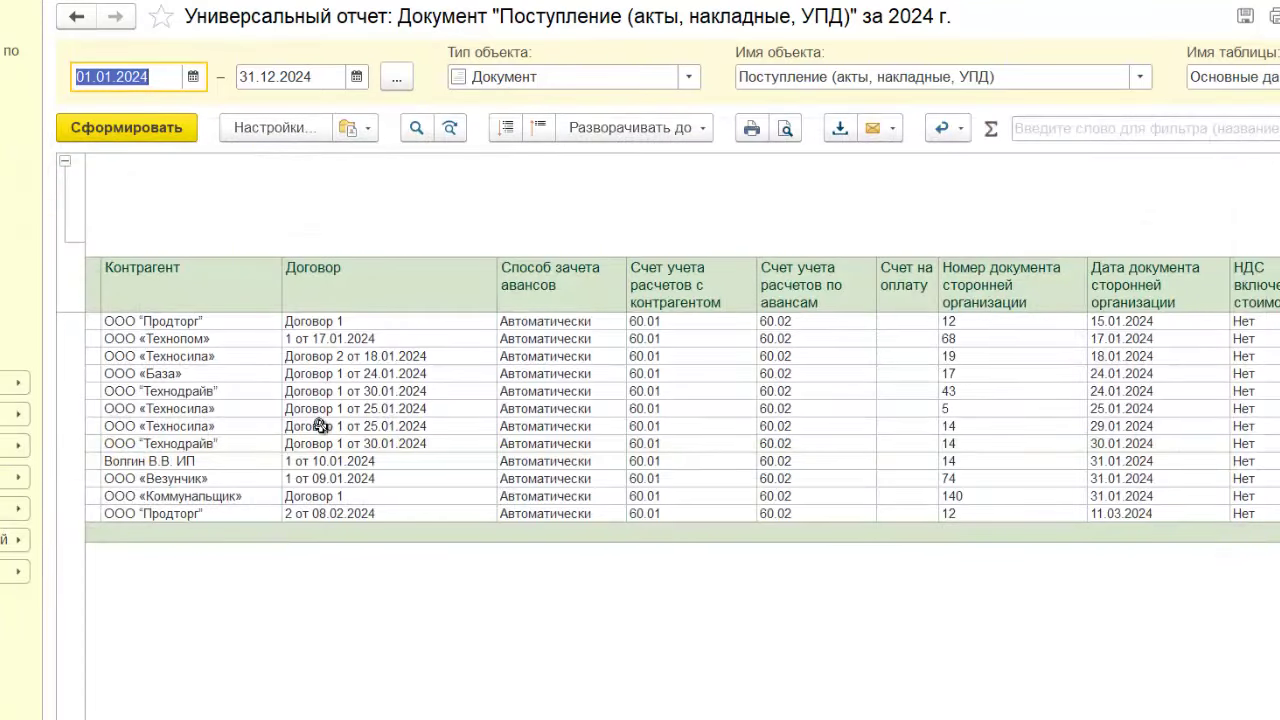
pyautogui.click(173, 138)
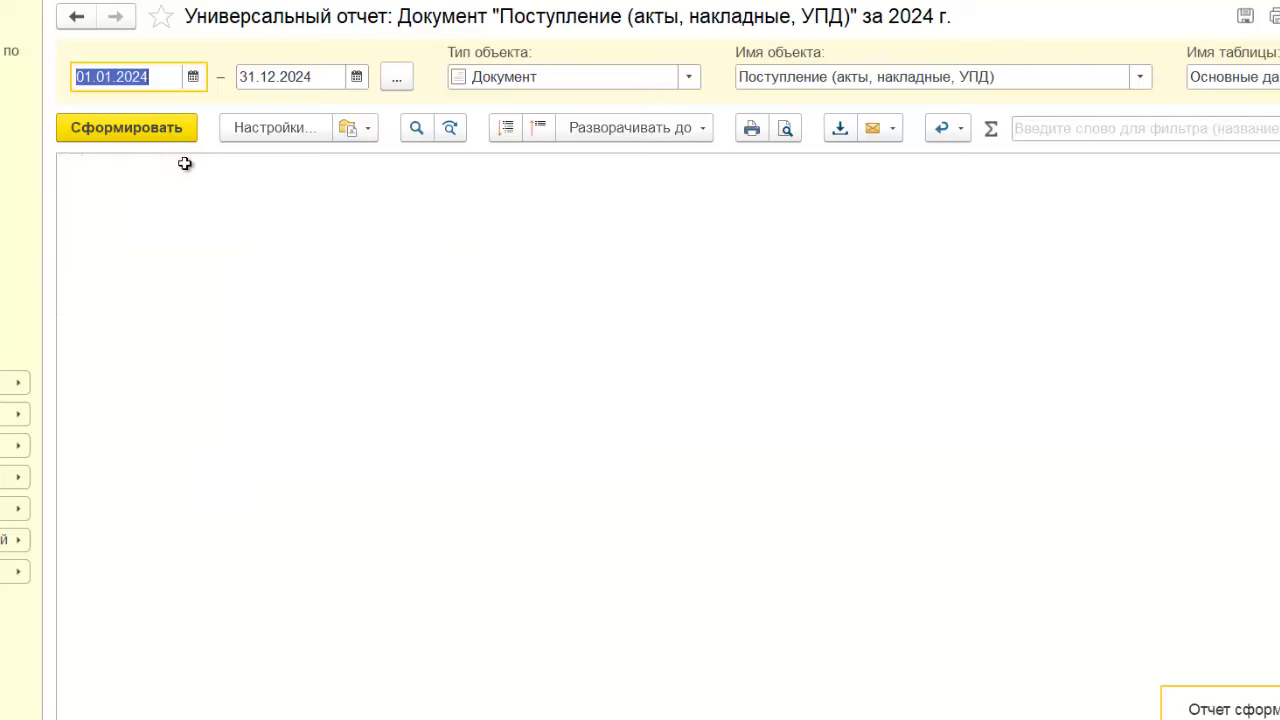
# - In the report settings, add a filter on the Контрагент field under Отборы
pyautogui.click(284, 129)
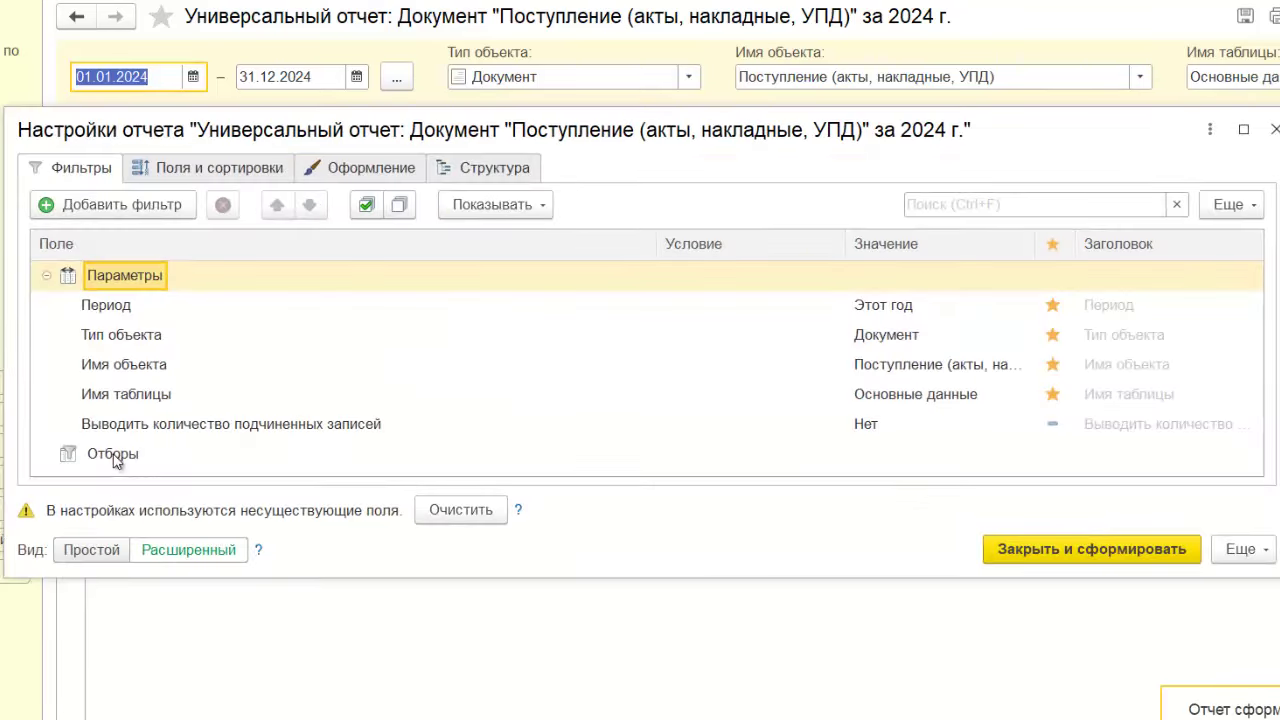
pyautogui.click(113, 455)
pyautogui.click(143, 205)
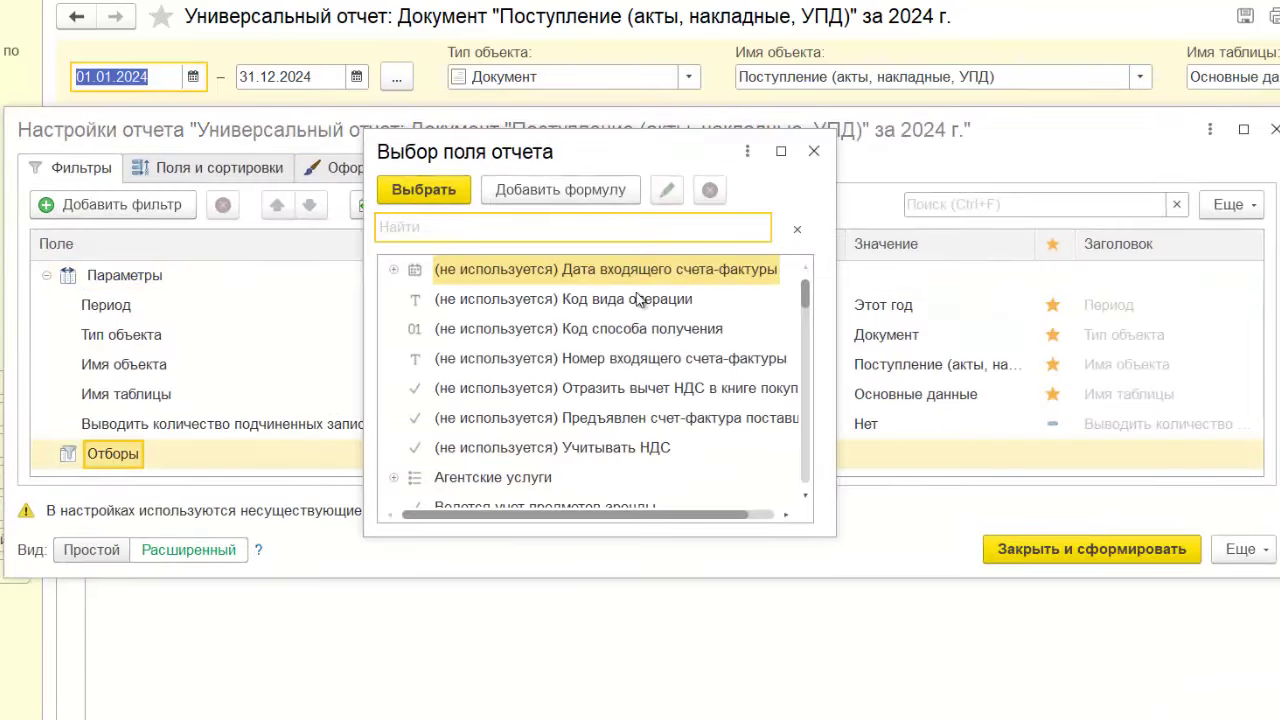
pyautogui.scroll(-10, 677, 386)
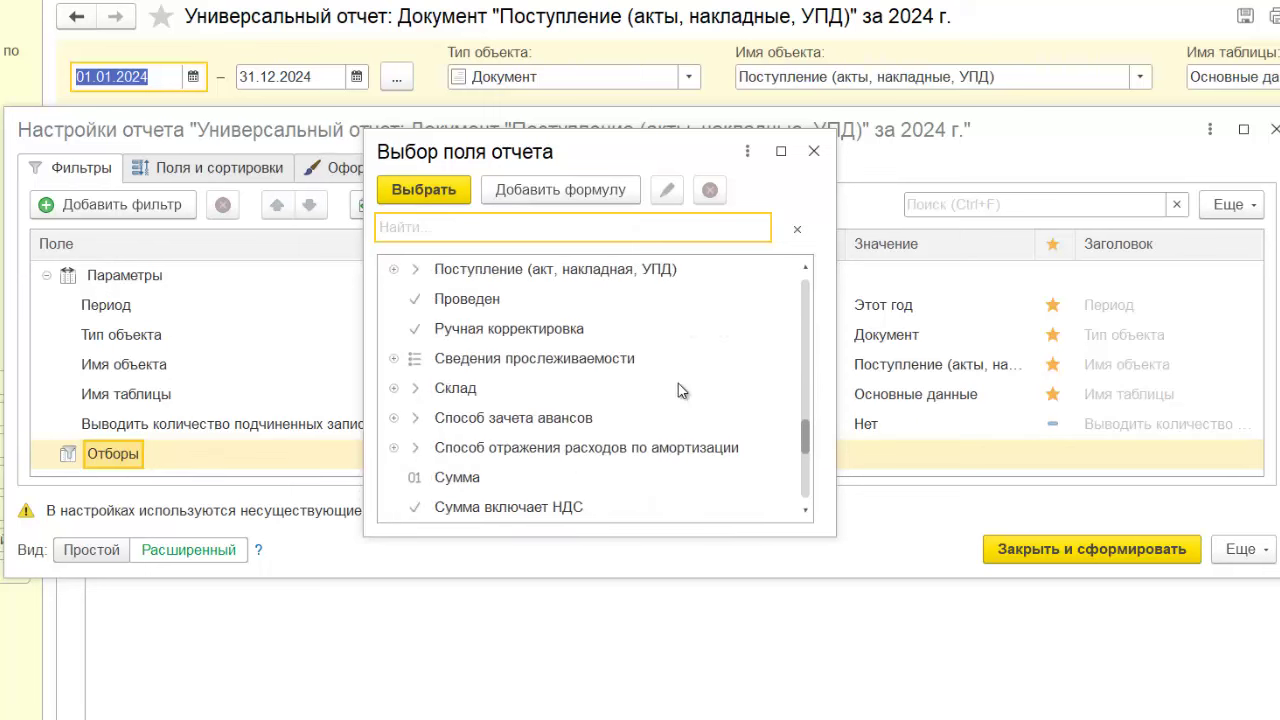
pyautogui.scroll(4, 677, 390)
pyautogui.click(474, 270)
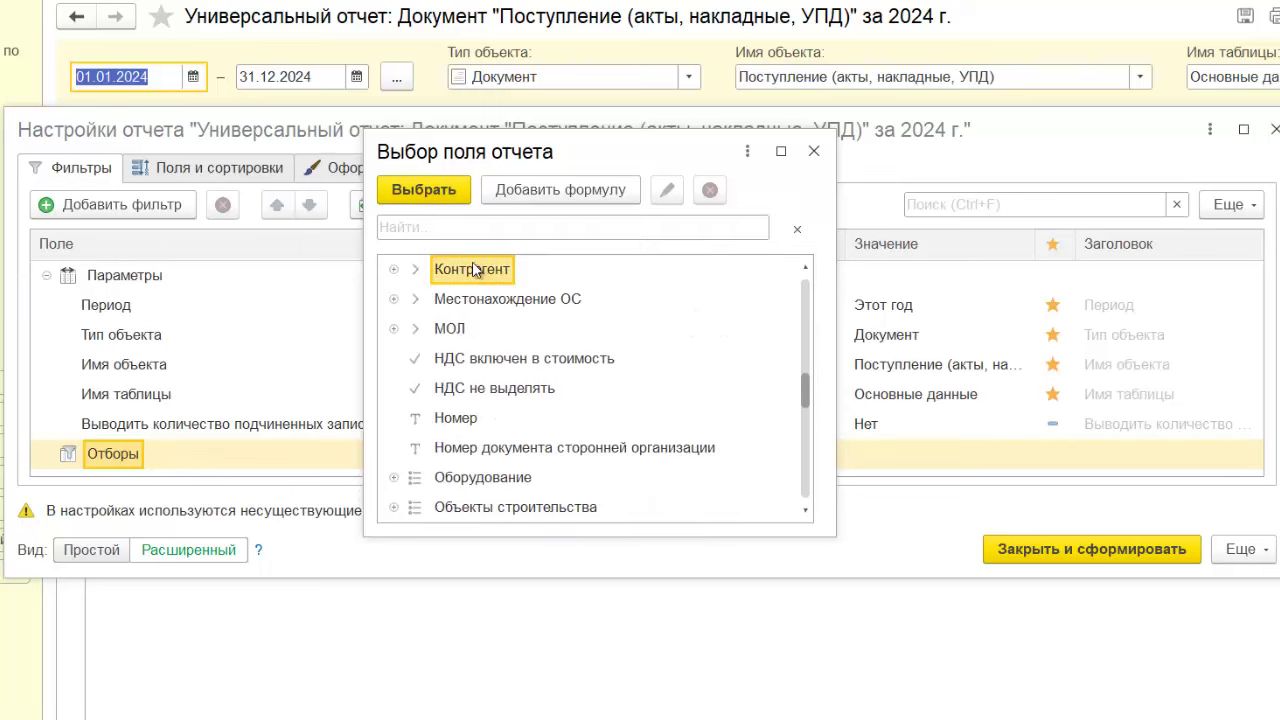
pyautogui.doubleClick(474, 270)
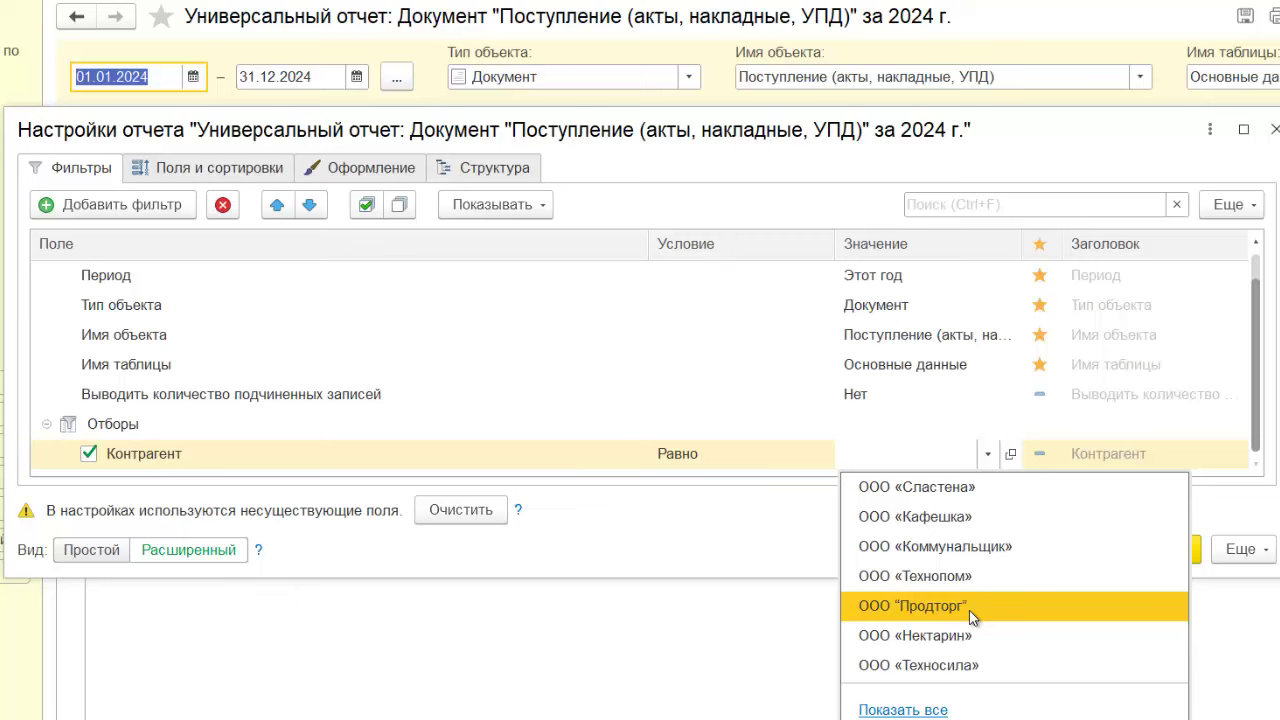
# - Set the Контрагент filter's value to ООО «Техносила», generate the report and check the Контрагент column
pyautogui.click(960, 663)
pyautogui.click(1034, 548)
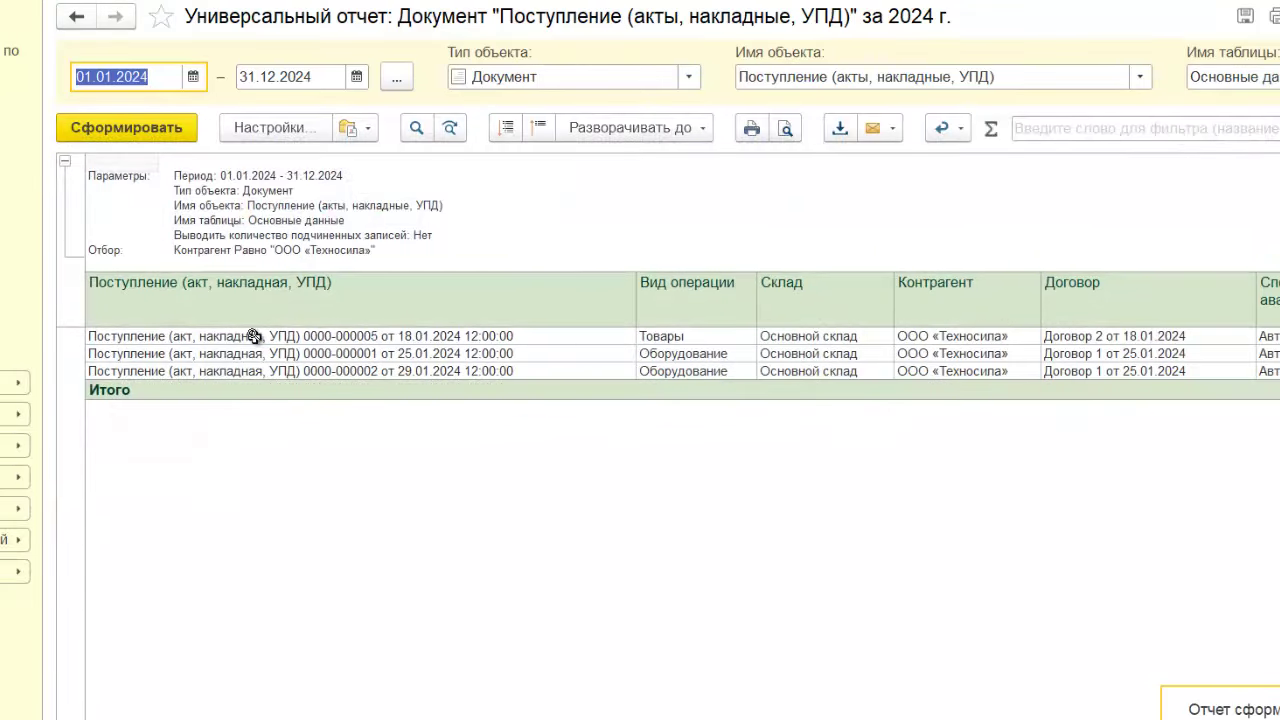
pyautogui.click(994, 340)
pyautogui.click(990, 368)
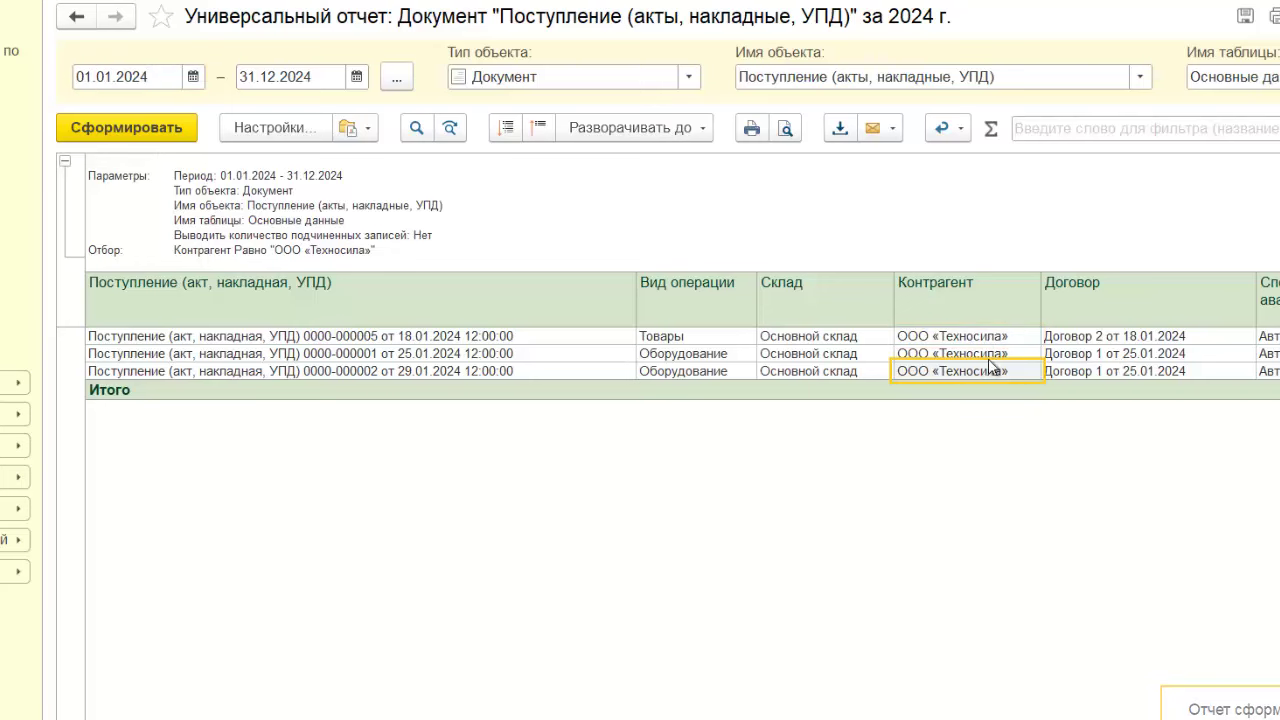
# - Turn off the Контрагент filter and add an ascending (По возрастанию) sort by Сумма, regenerating the report with these settings
pyautogui.click(275, 127)
pyautogui.click(88, 453)
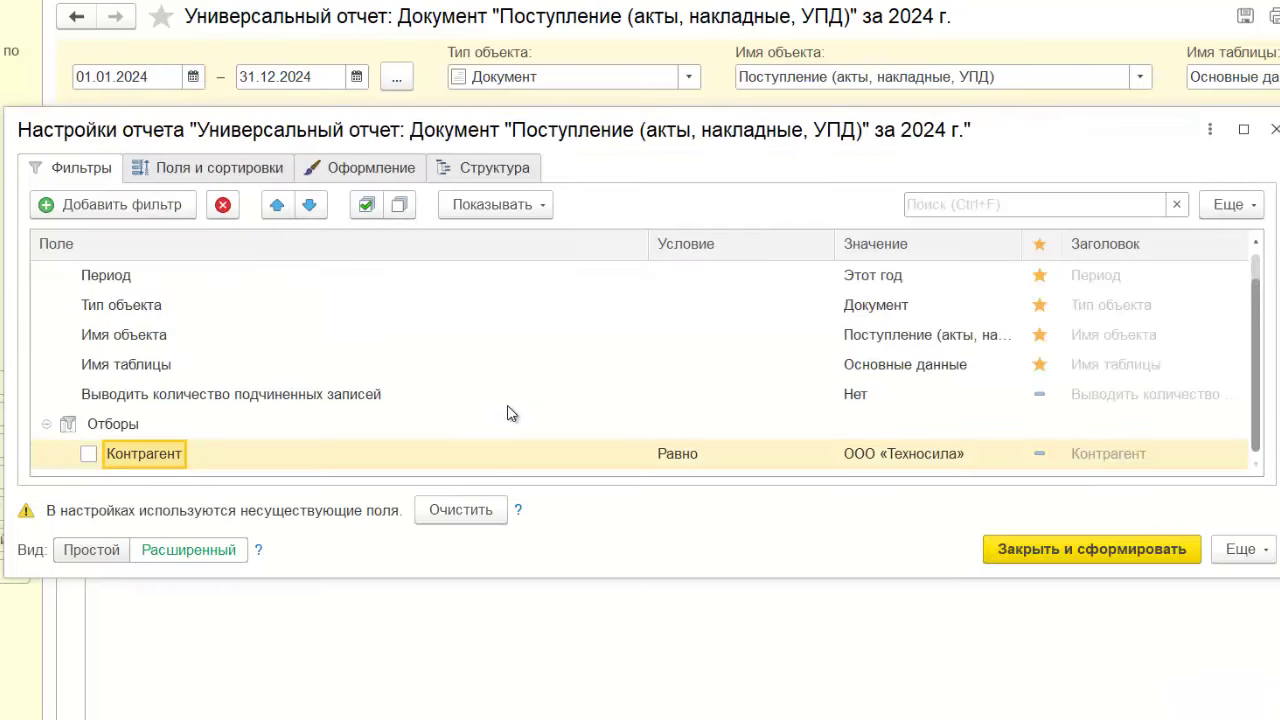
pyautogui.click(238, 170)
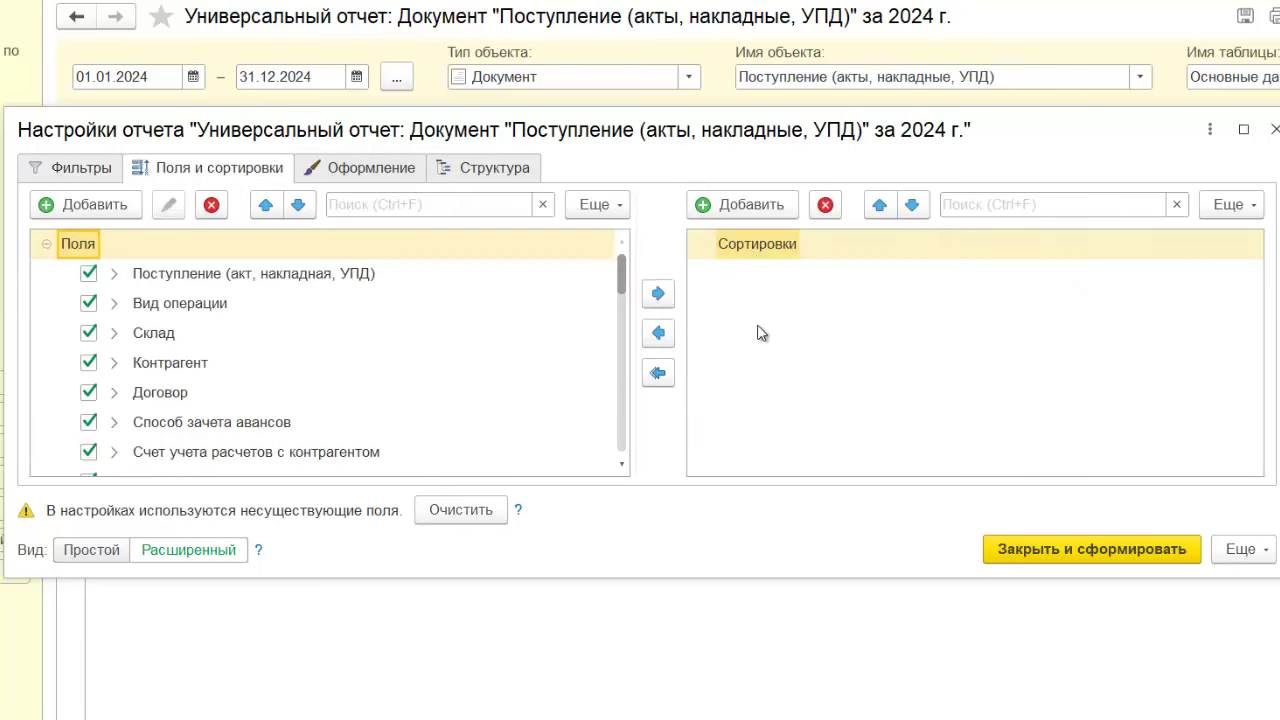
pyautogui.click(767, 206)
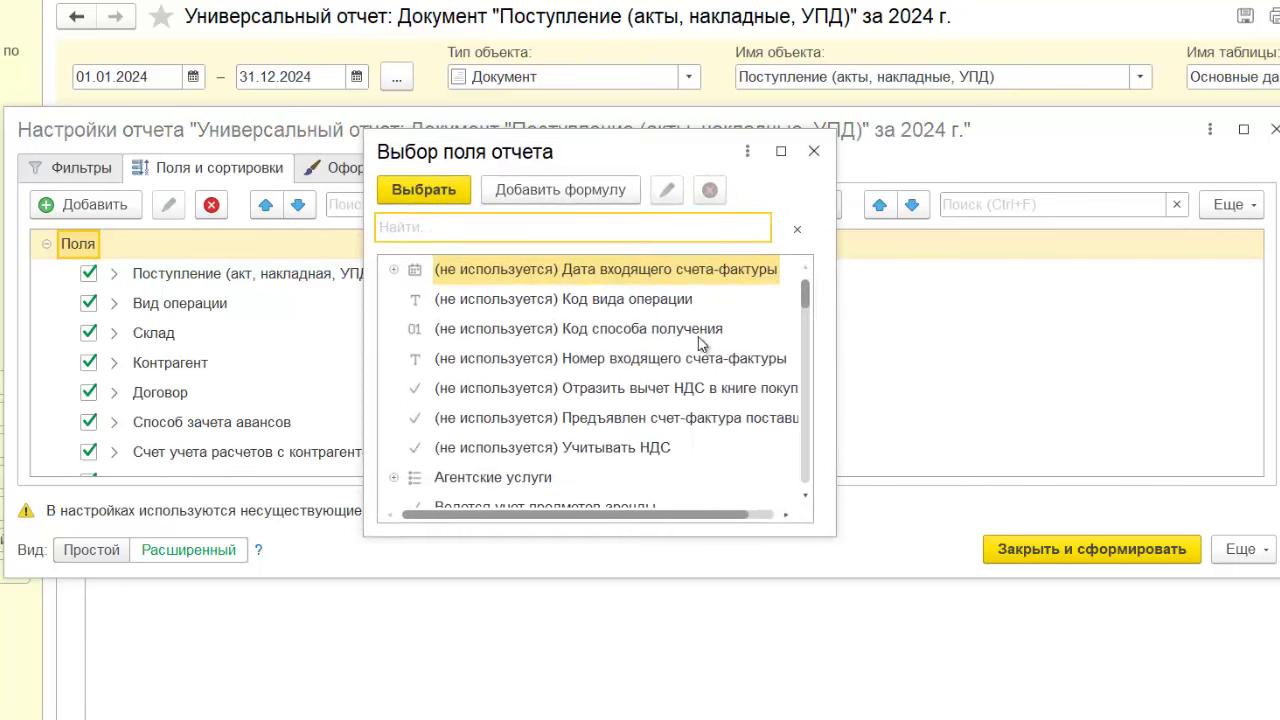
pyautogui.scroll(-5, 698, 343)
pyautogui.scroll(-10, 698, 390)
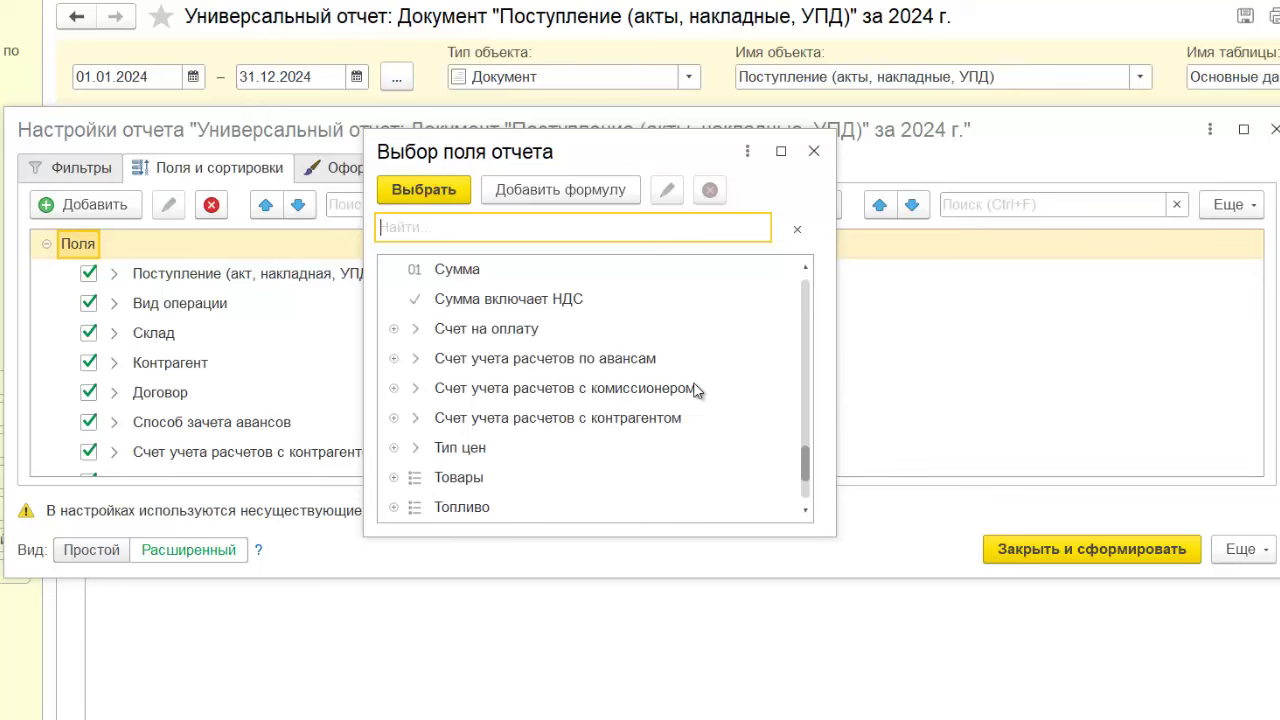
pyautogui.click(467, 280)
pyautogui.click(432, 190)
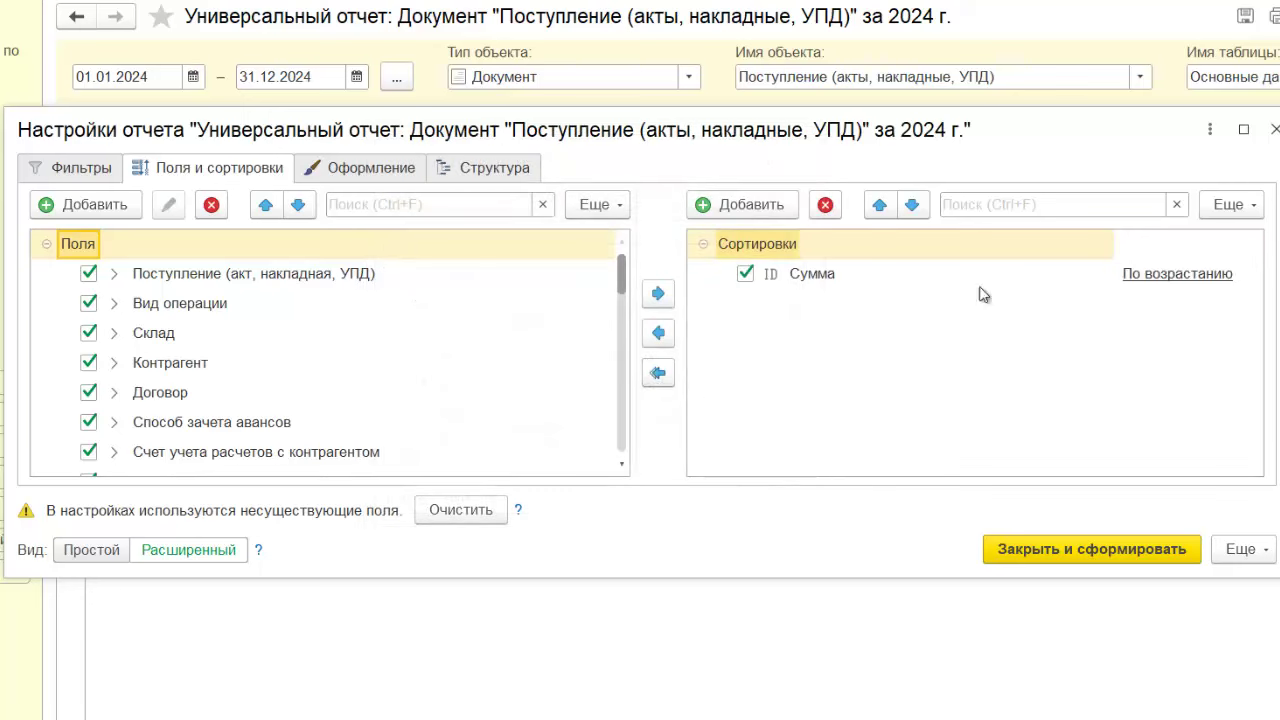
pyautogui.click(1088, 548)
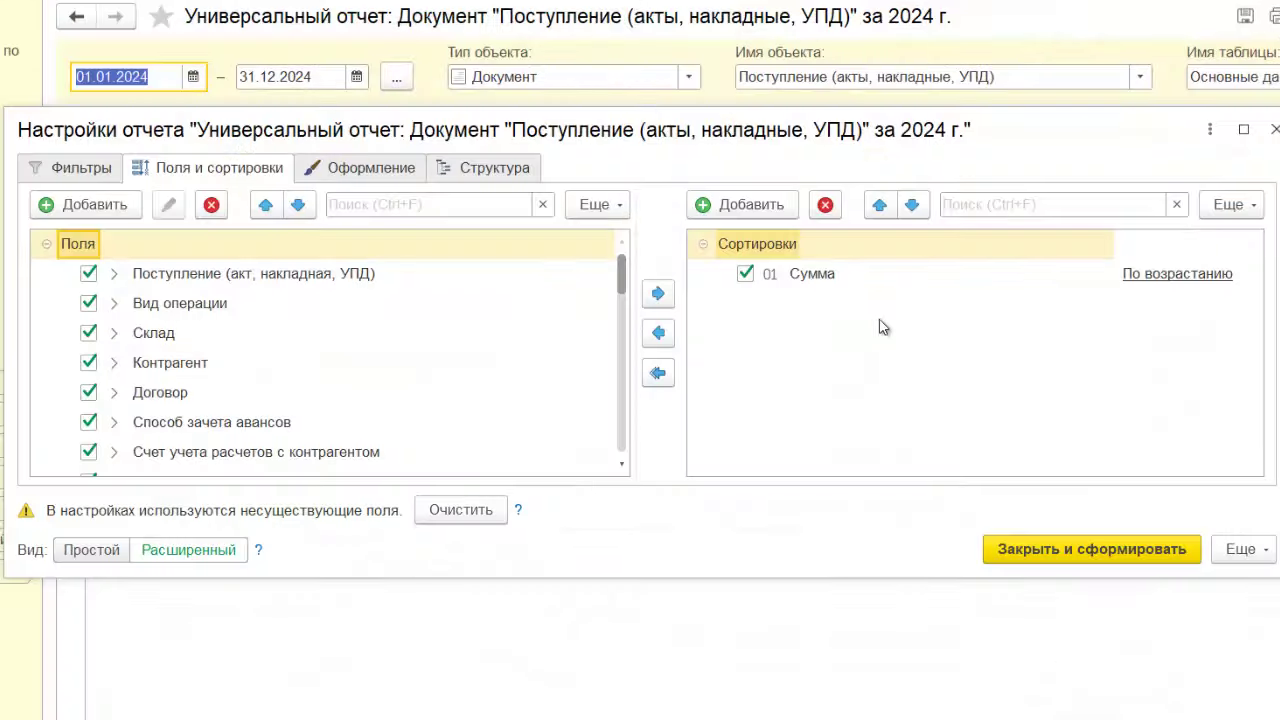
# - Review the report's formatting options and structure settings, moving the settings window to compare them with the report
pyautogui.click(372, 169)
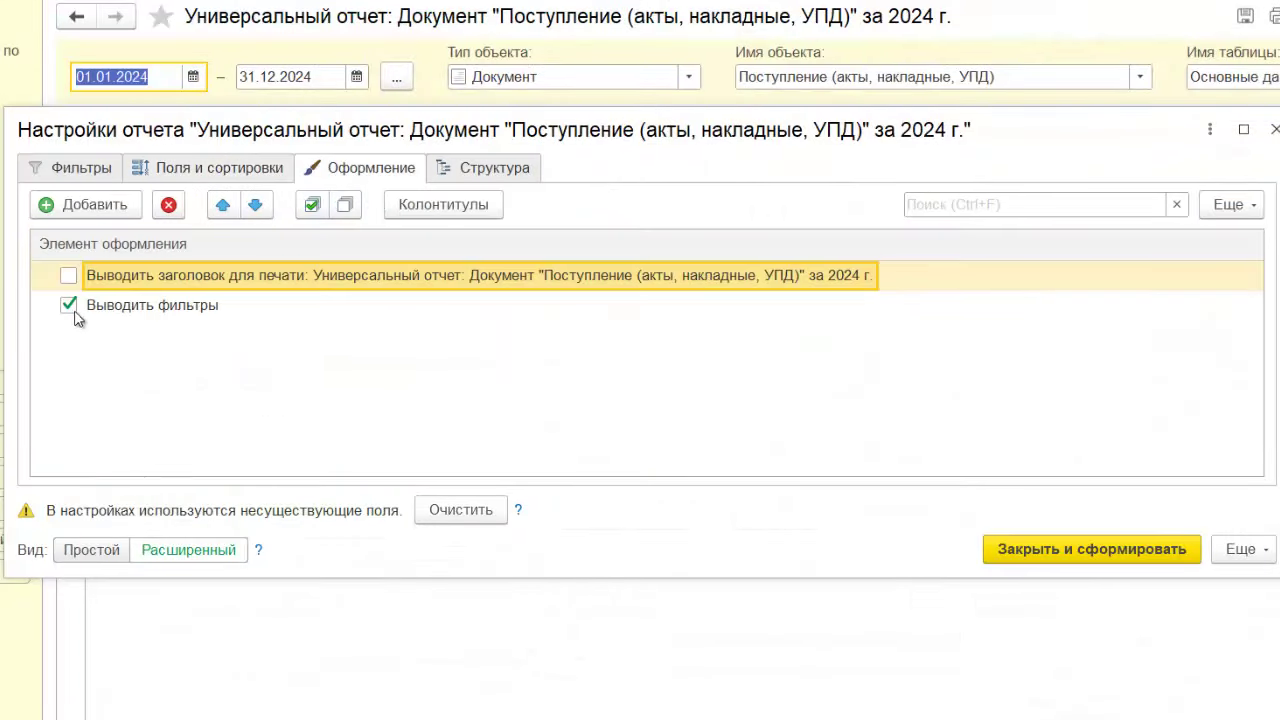
pyautogui.click(498, 170)
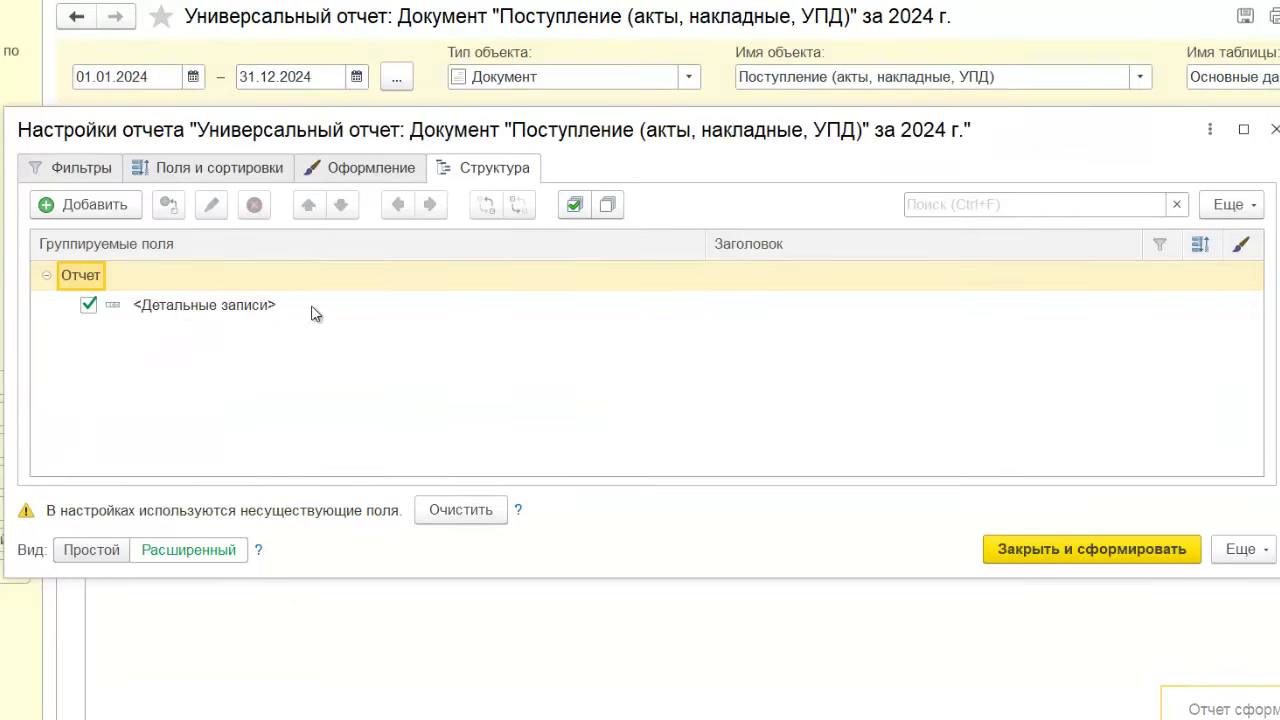
pyautogui.moveTo(421, 140); pyautogui.dragTo(892, 168)
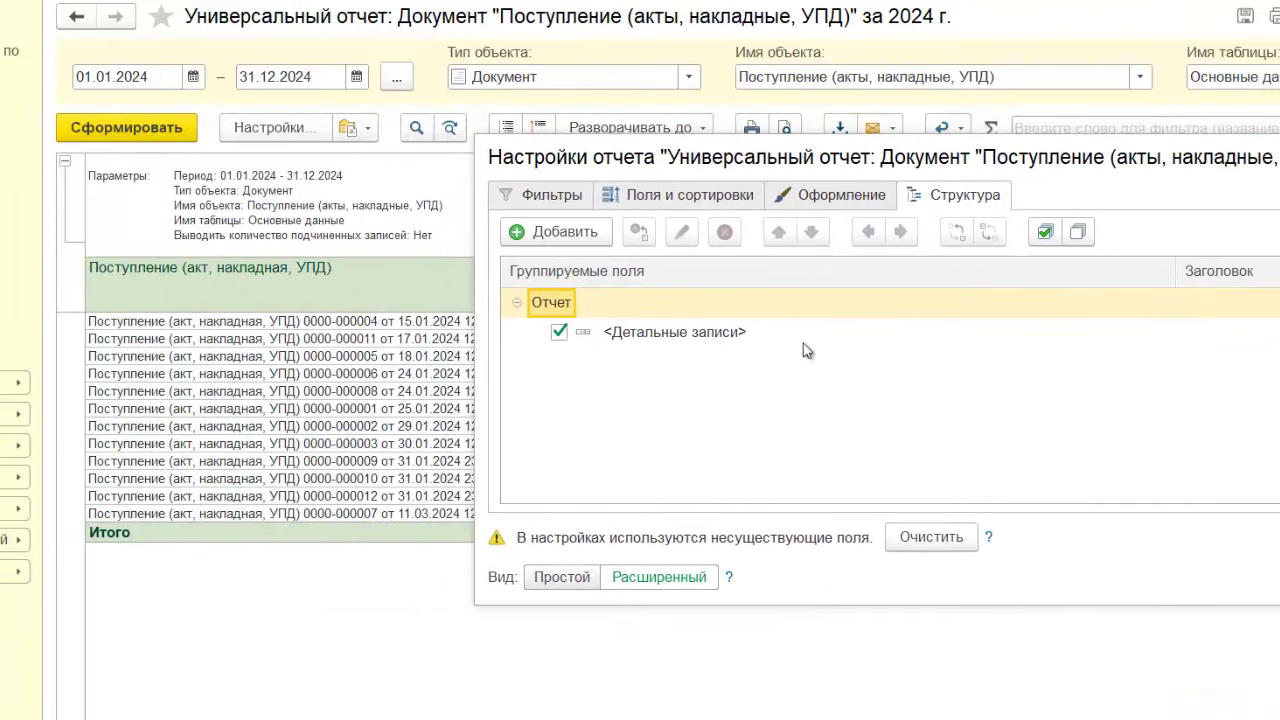
pyautogui.moveTo(985, 157); pyautogui.dragTo(555, 158)
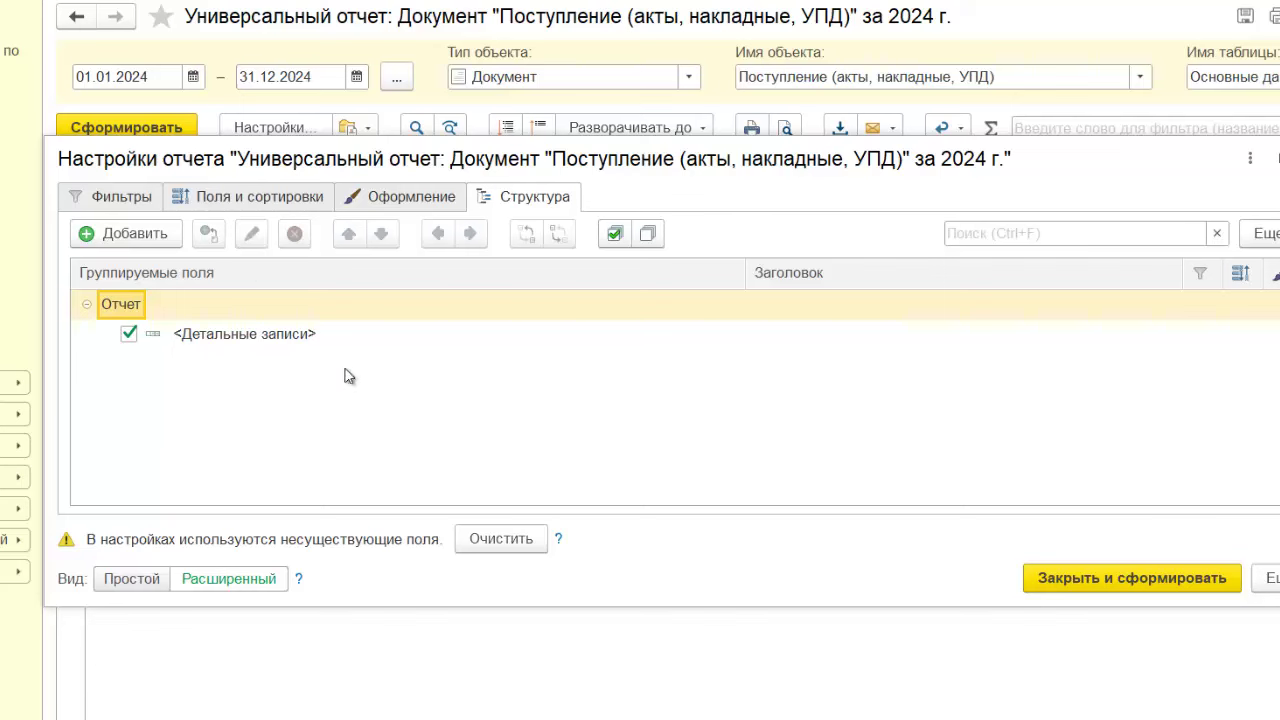
# - Add a grouping by the Контрагент field to the report structure
pyautogui.click(134, 234)
pyautogui.scroll(-4, 734, 362)
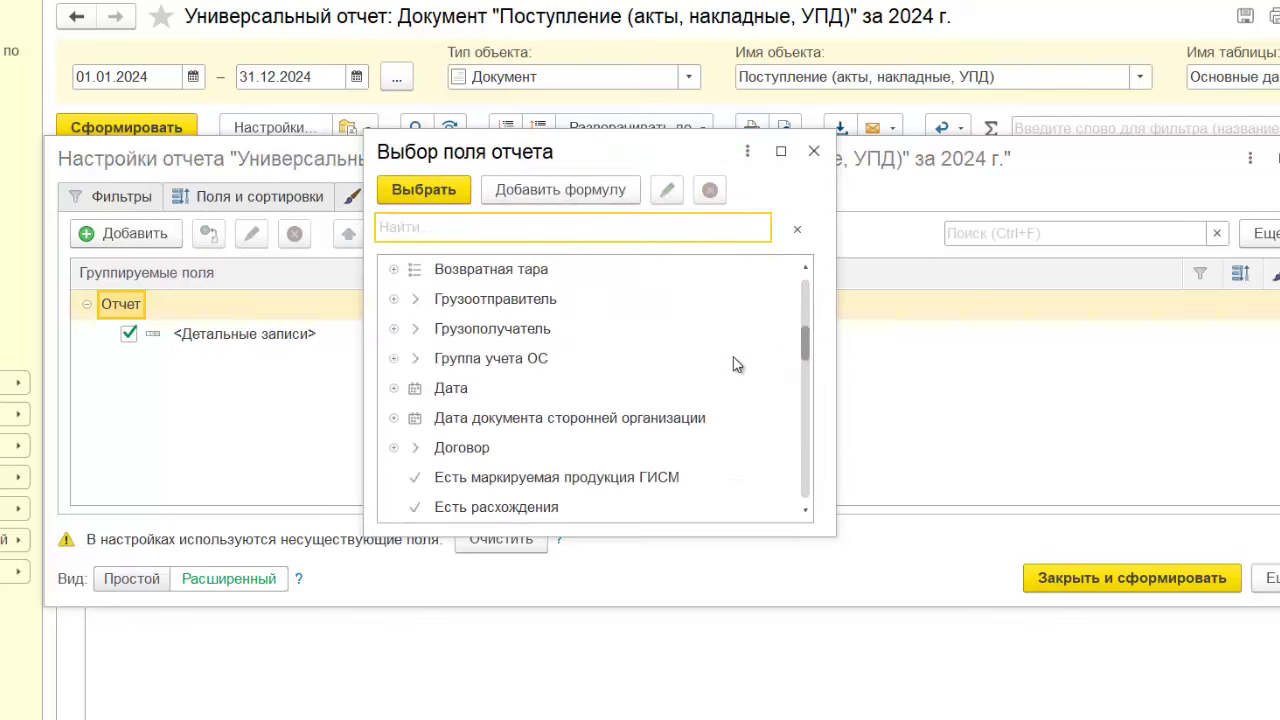
pyautogui.scroll(-8, 734, 362)
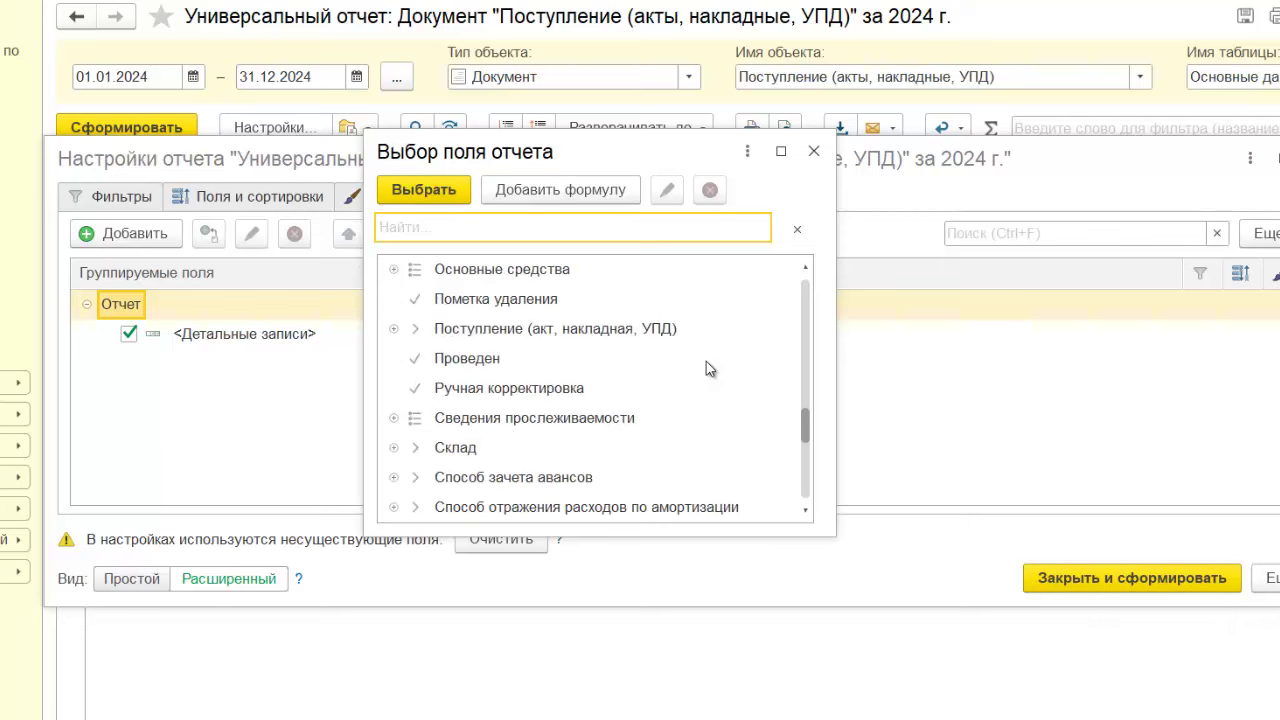
pyautogui.scroll(-1, 644, 370)
pyautogui.scroll(-1, 643, 370)
pyautogui.scroll(6, 645, 371)
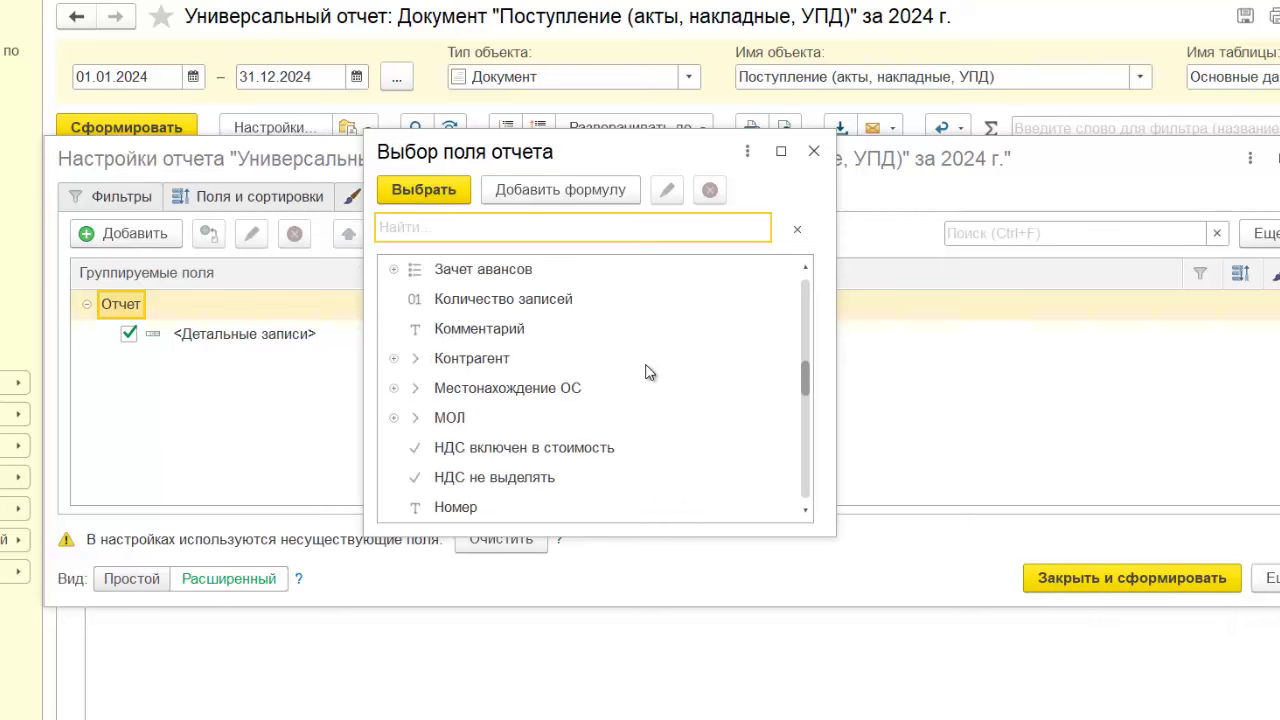
pyautogui.click(497, 360)
pyautogui.click(423, 190)
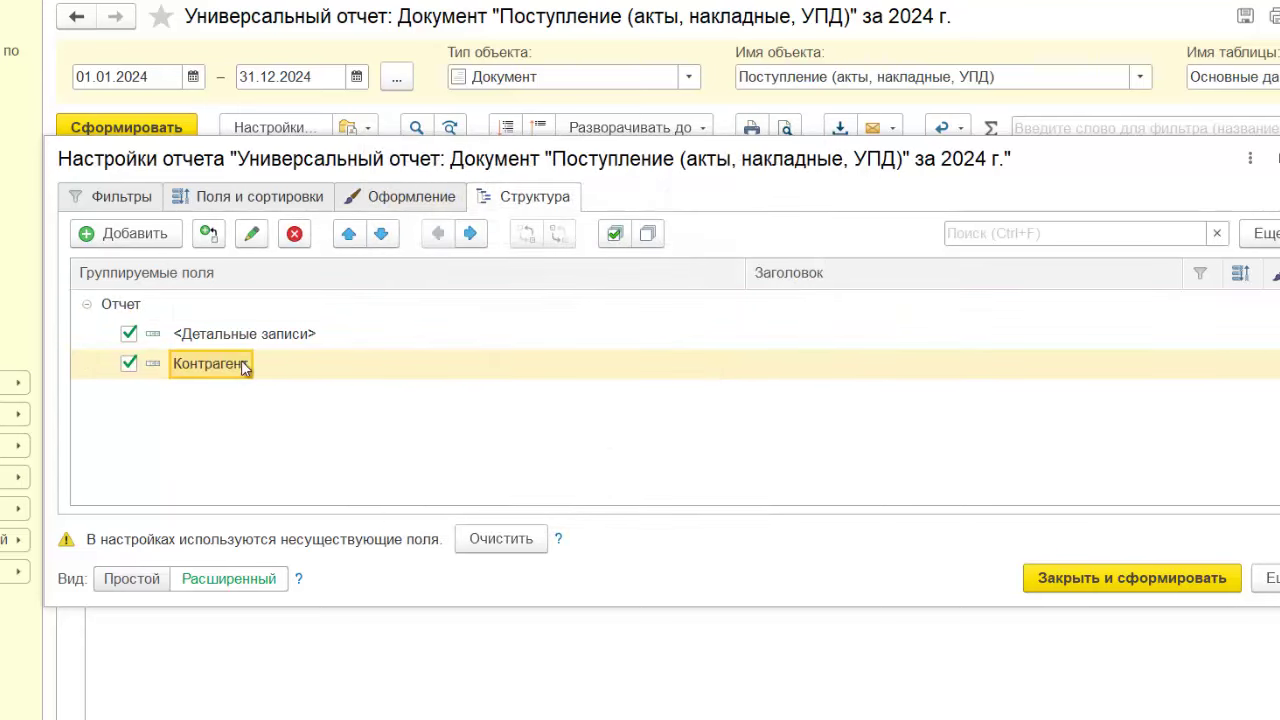
# - Place the Контрагент grouping above <Детальные записи>, nest the detail records inside it and generate the report
pyautogui.moveTo(195, 343); pyautogui.dragTo(160, 314)
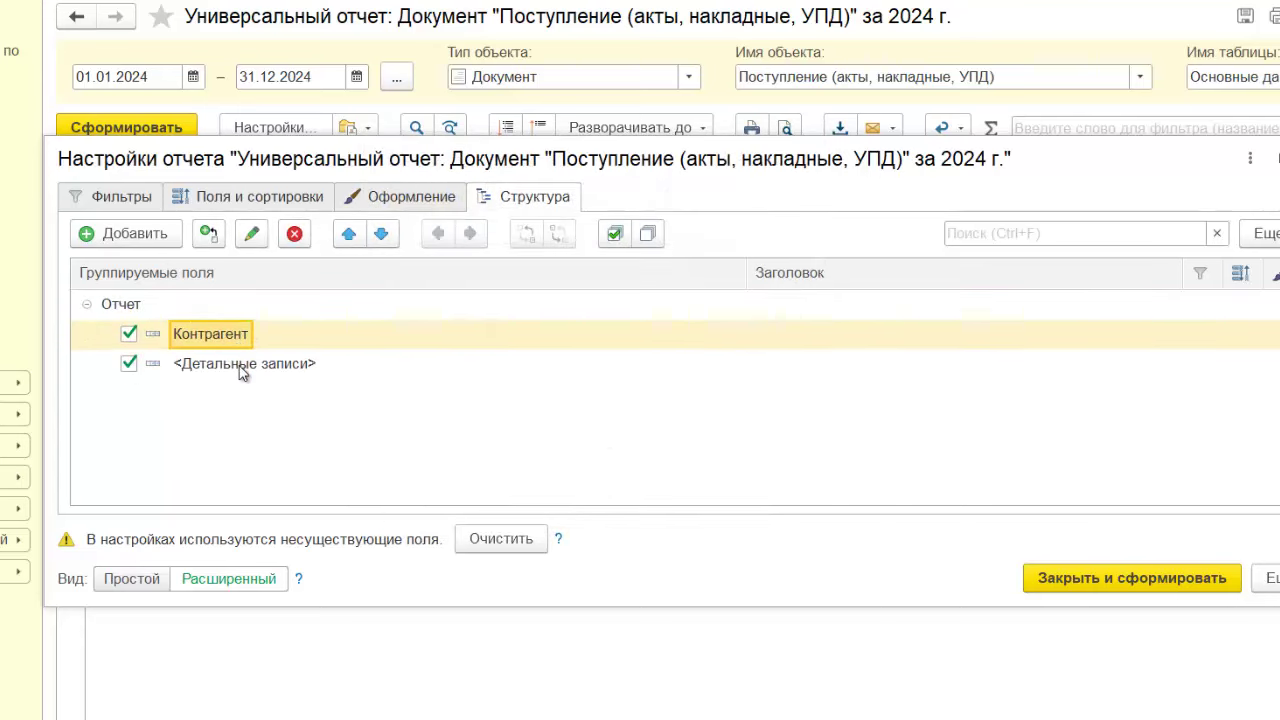
pyautogui.moveTo(240, 368); pyautogui.dragTo(270, 346)
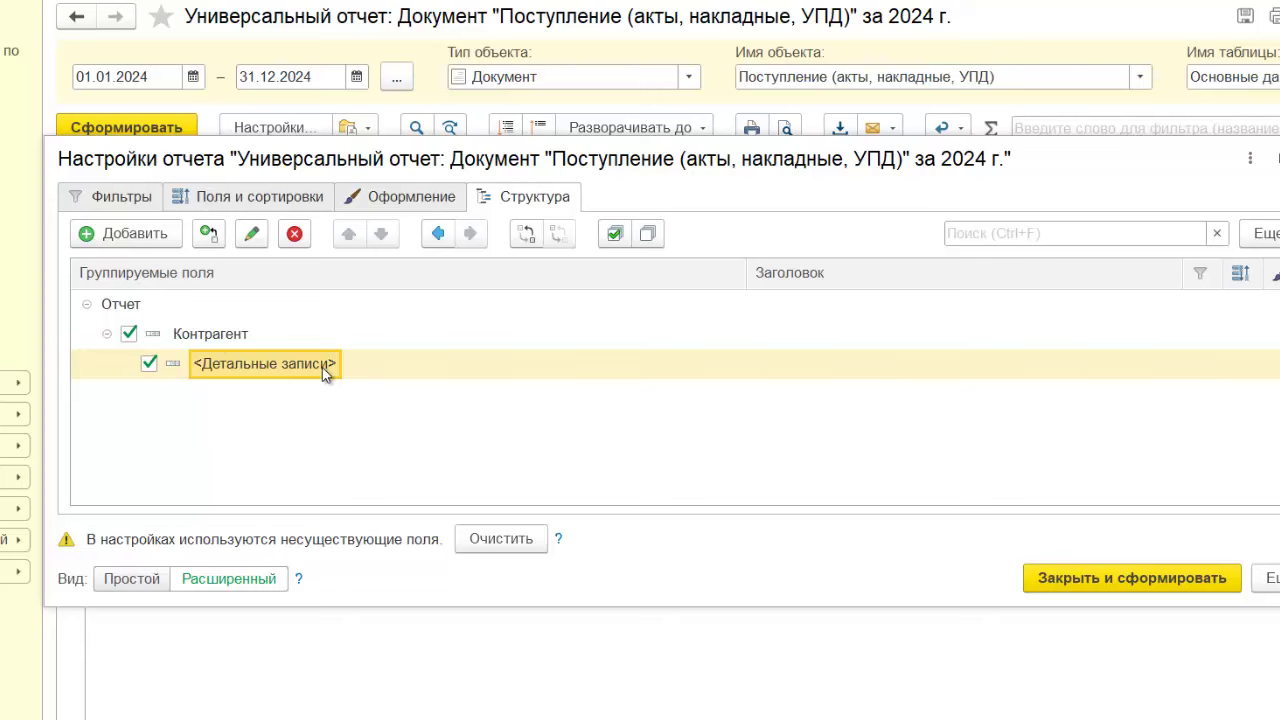
pyautogui.click(1120, 578)
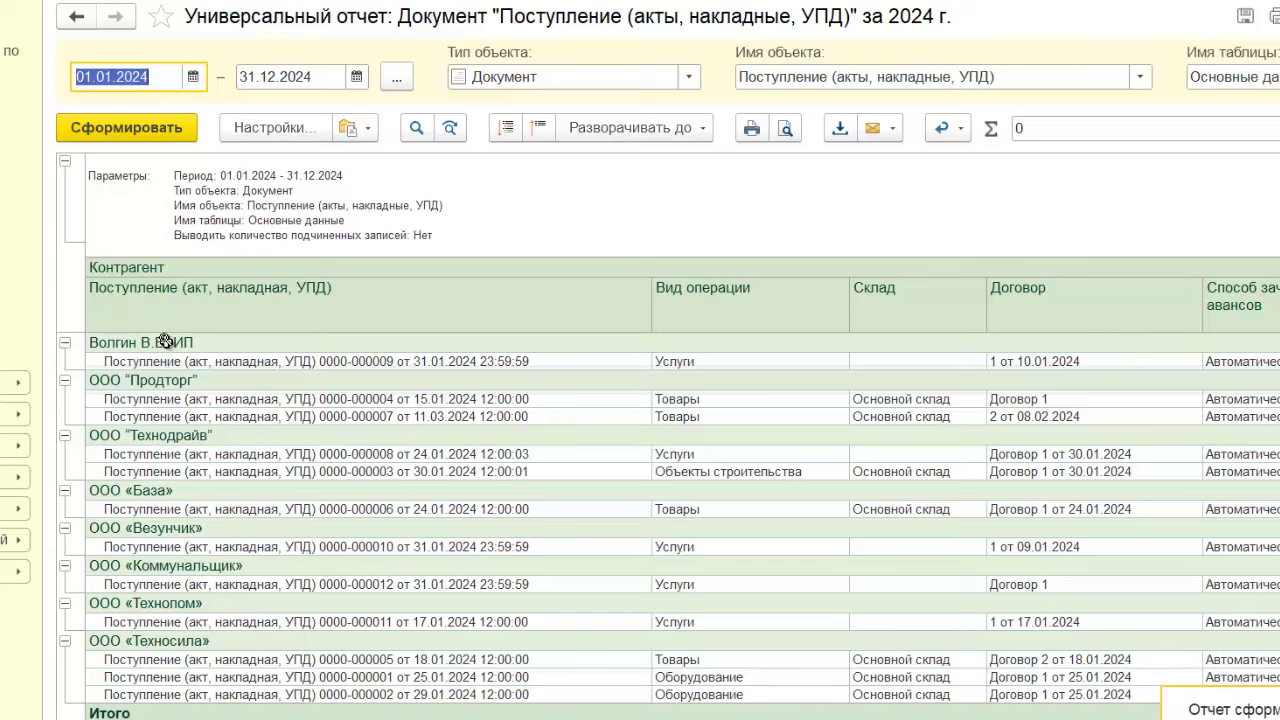
# - Examine the grouped report, checking the counterparty headings and the receipt documents listed under each one
pyautogui.click(167, 342)
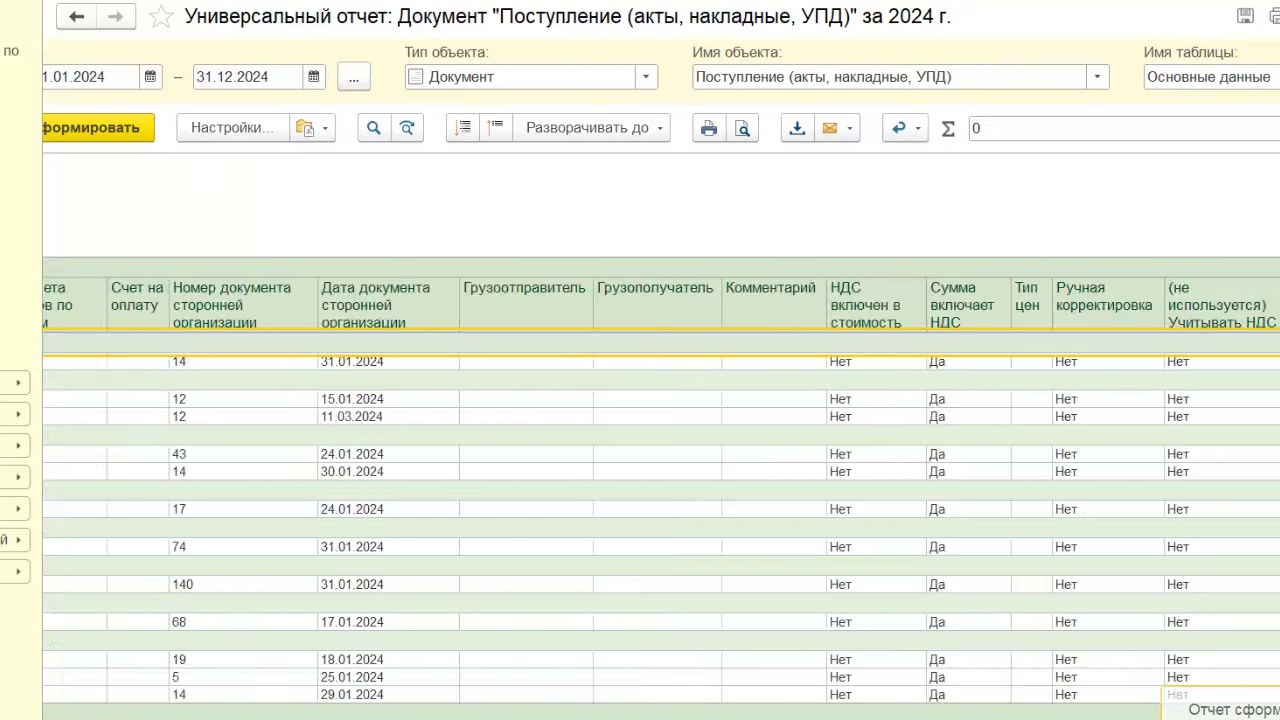
pyautogui.click(94, 378)
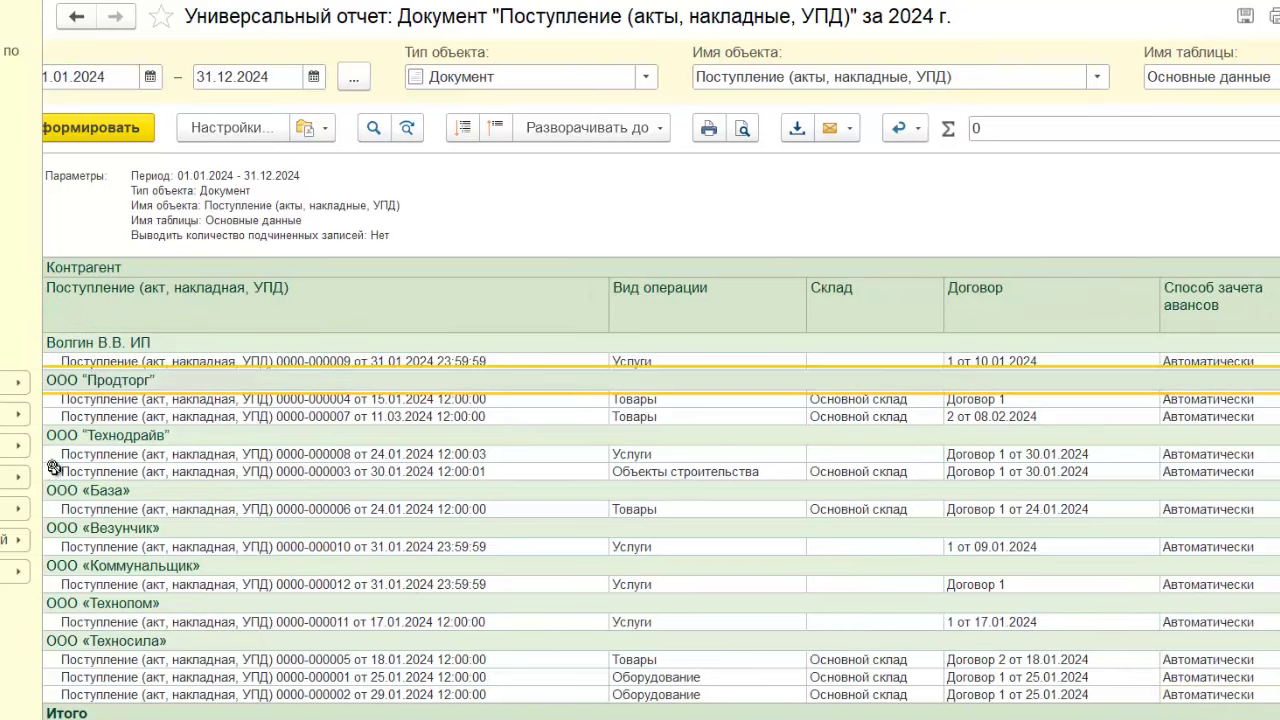
pyautogui.click(141, 344)
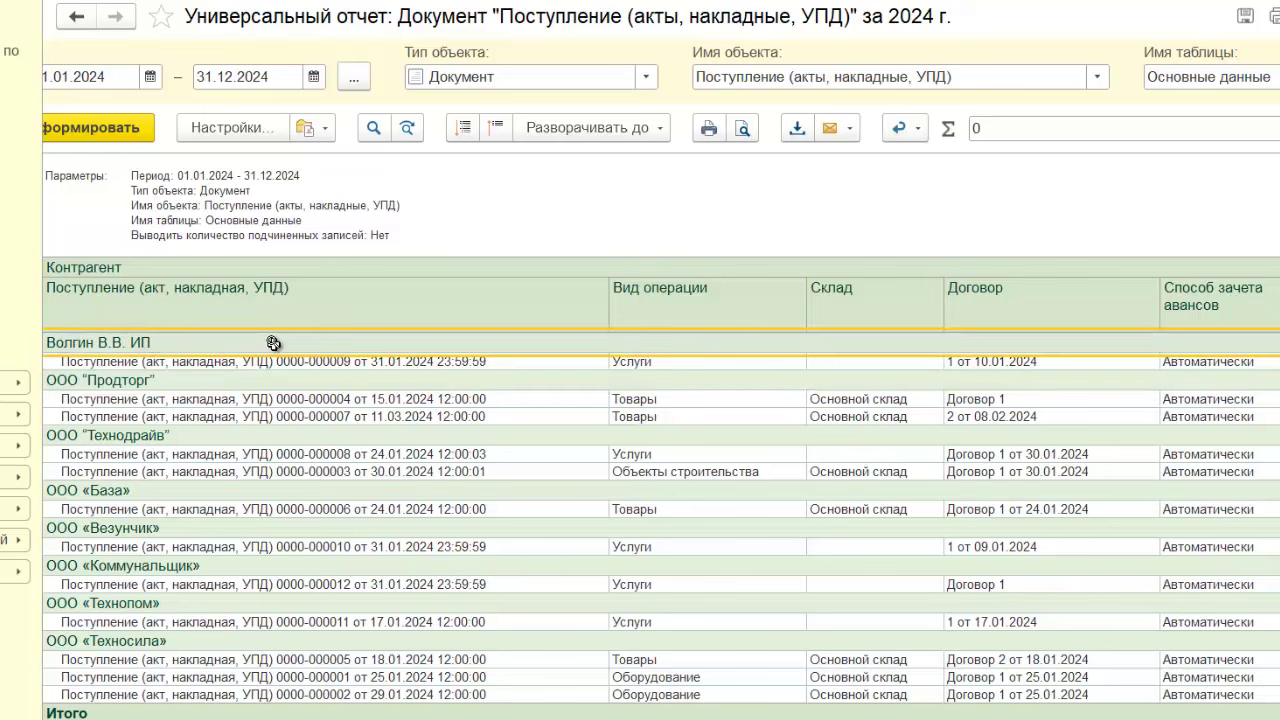
pyautogui.click(112, 379)
pyautogui.click(138, 400)
pyautogui.click(126, 416)
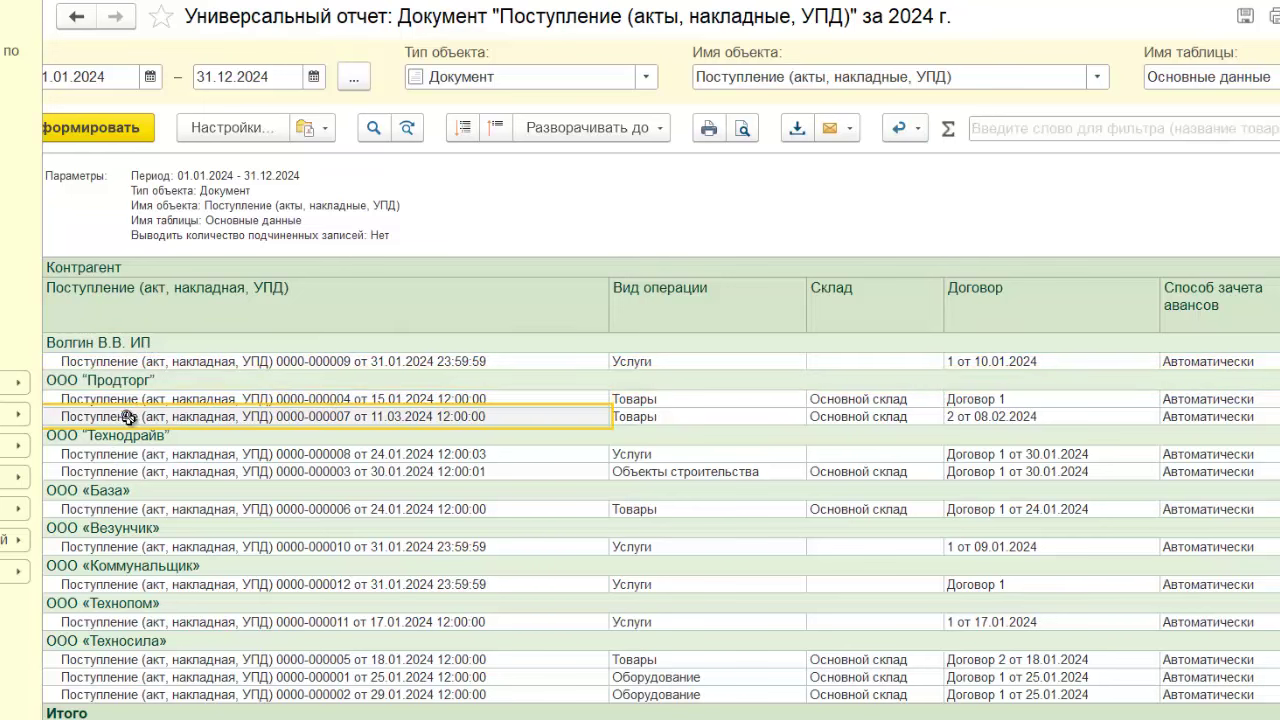
pyautogui.click(142, 360)
pyautogui.click(121, 458)
pyautogui.click(119, 470)
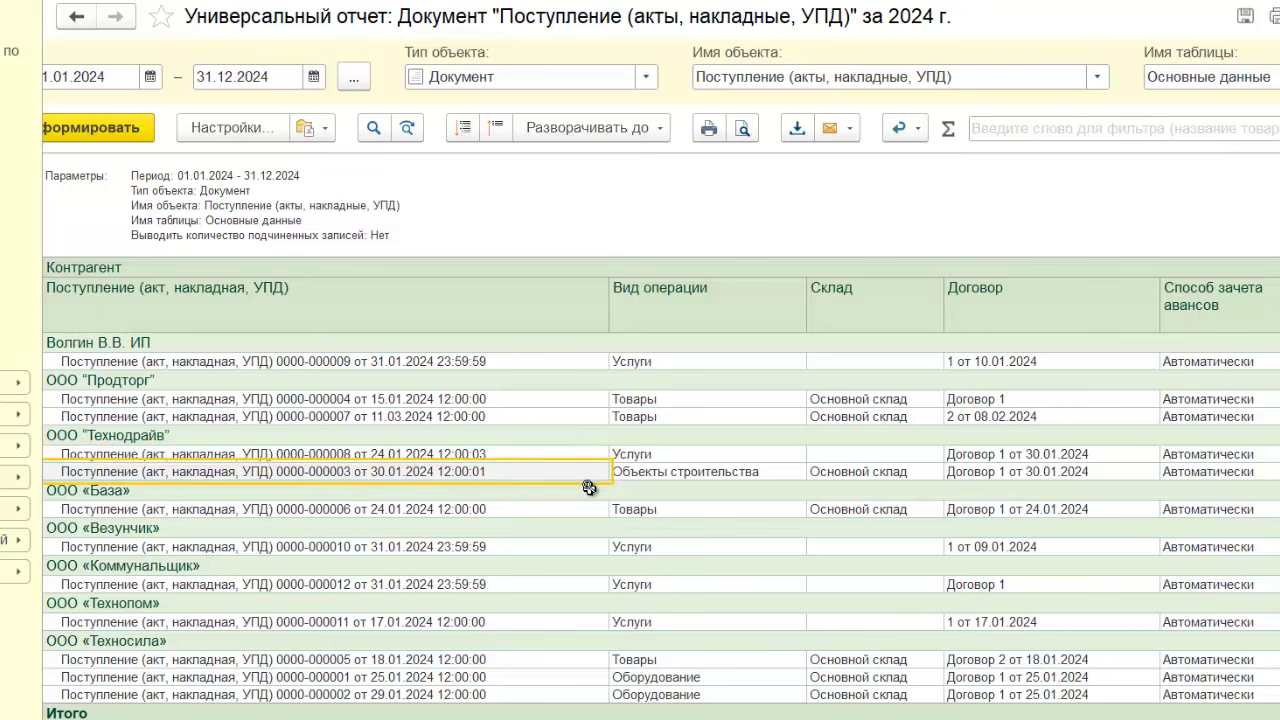
pyautogui.scroll(-1, 676, 451)
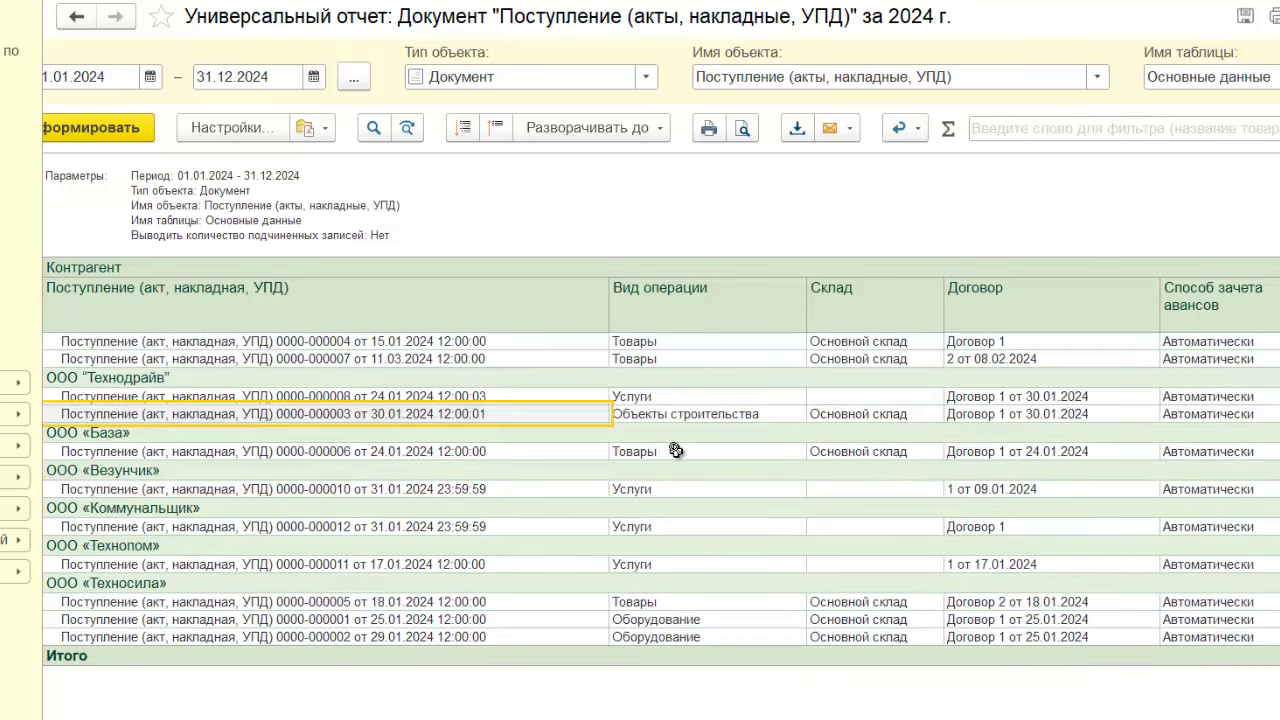
# - Browse the fields available for the Контрагент grouping without replacing its field, and regenerate the report
pyautogui.scroll(1, 676, 451)
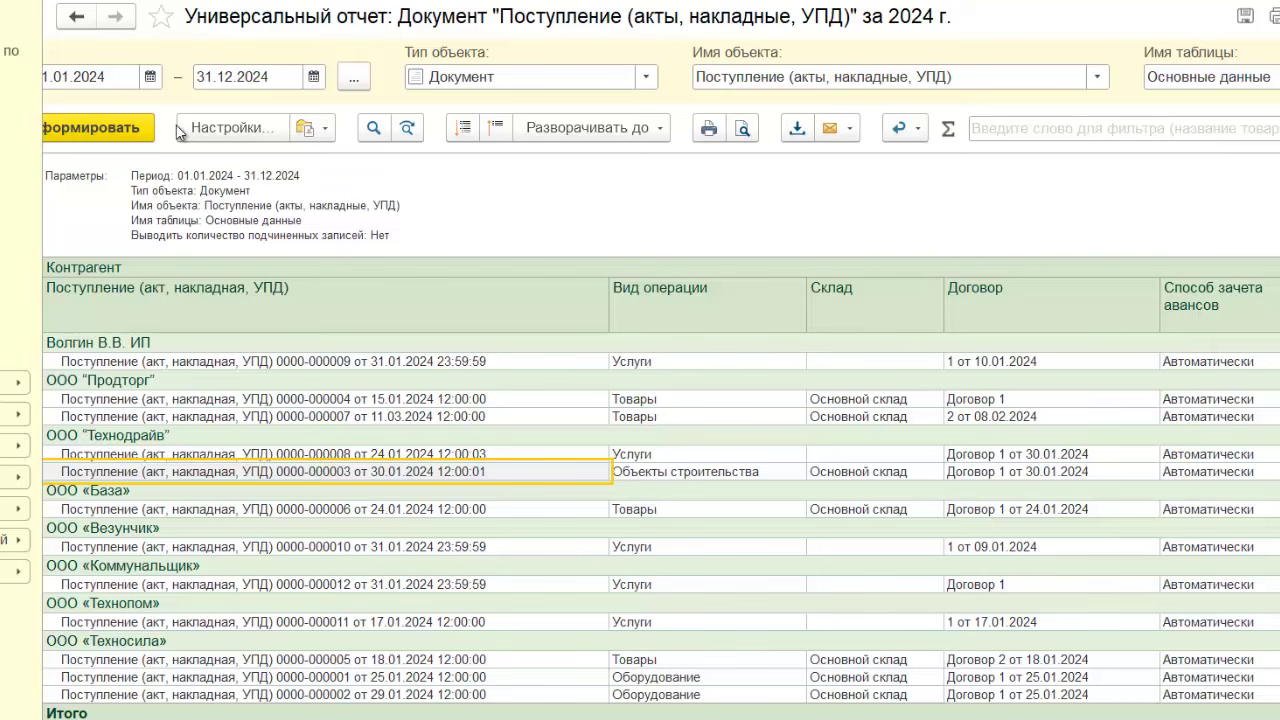
pyautogui.click(252, 130)
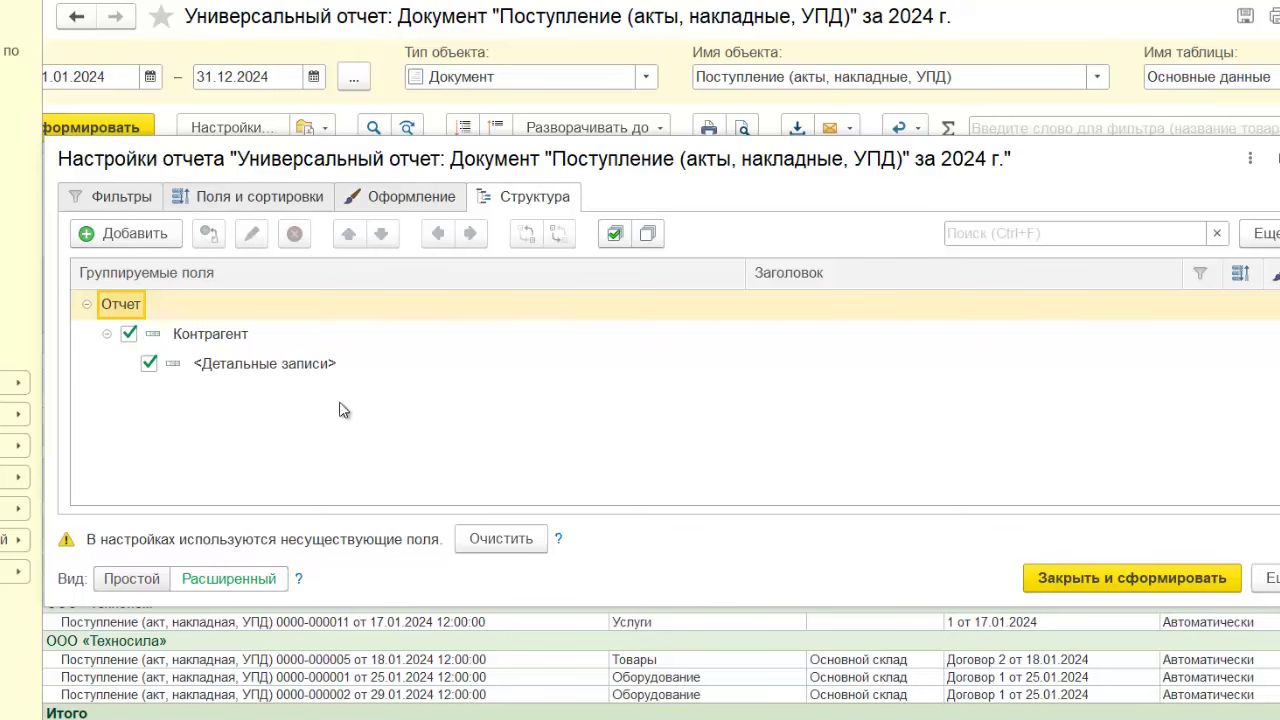
pyautogui.click(197, 338)
pyautogui.doubleClick(197, 338)
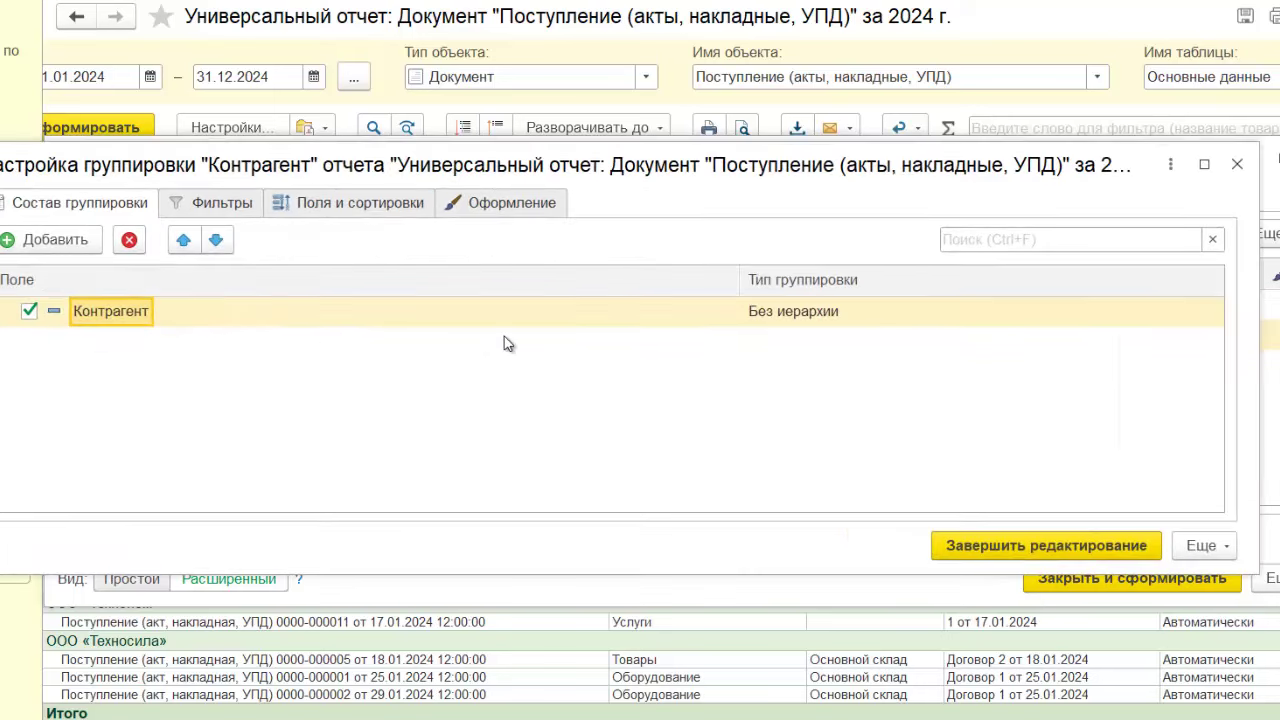
pyautogui.doubleClick(76, 310)
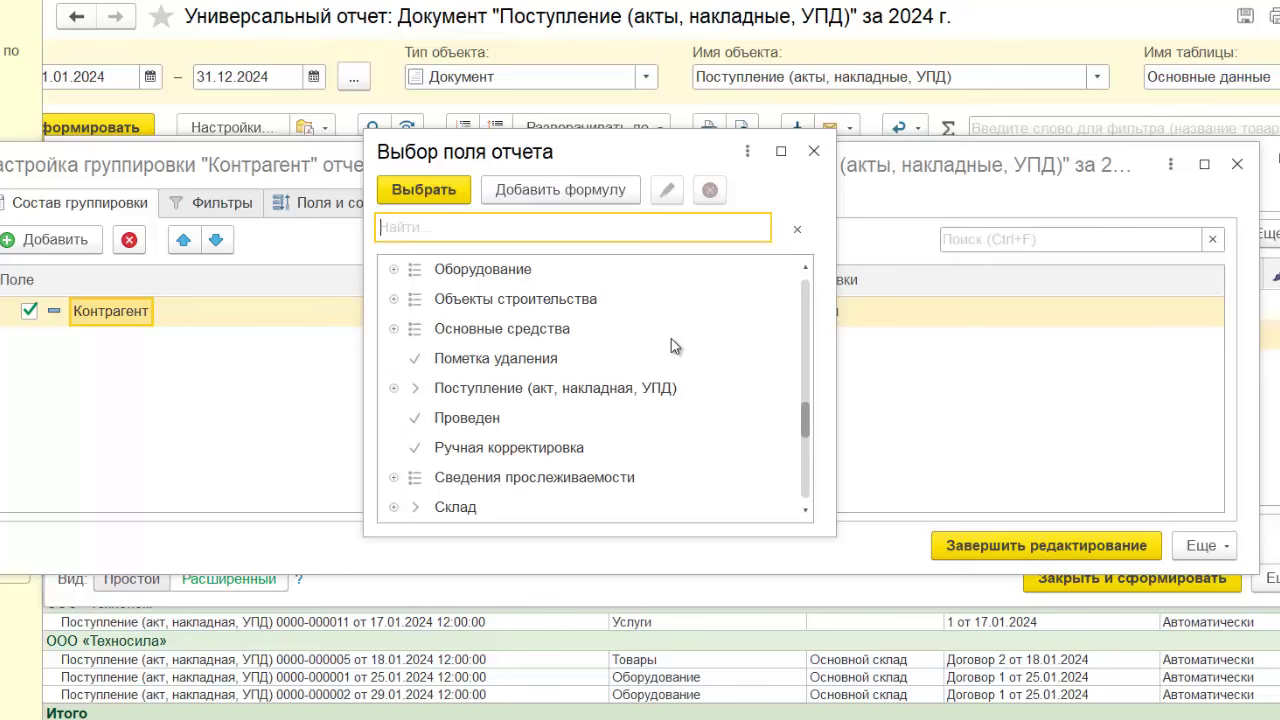
pyautogui.scroll(-3, 674, 346)
pyautogui.scroll(4, 675, 350)
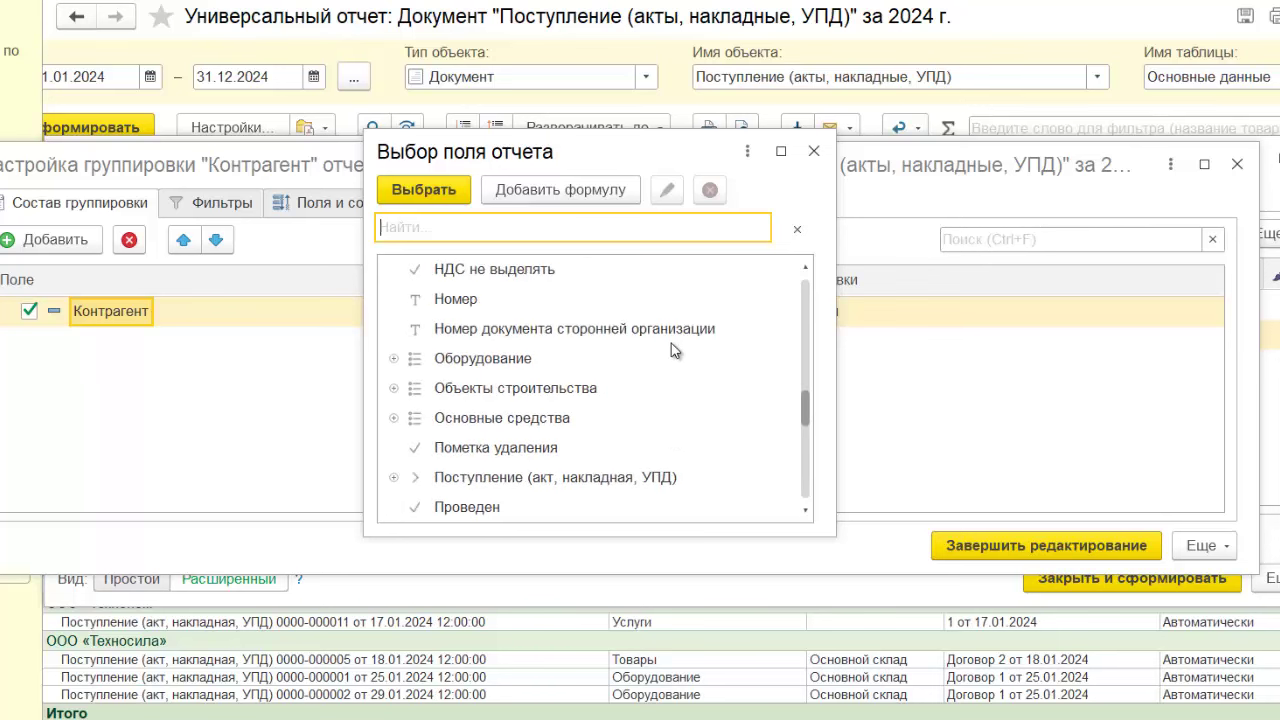
pyautogui.scroll(3, 671, 343)
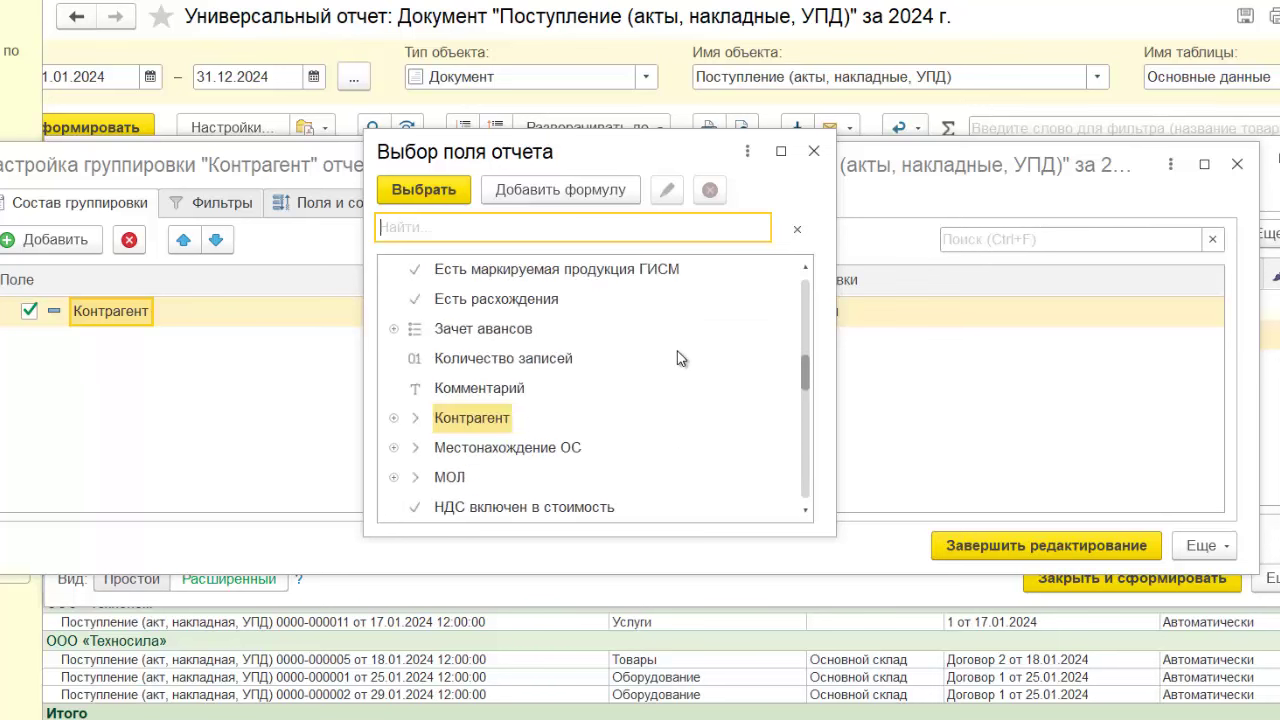
pyautogui.scroll(10, 705, 360)
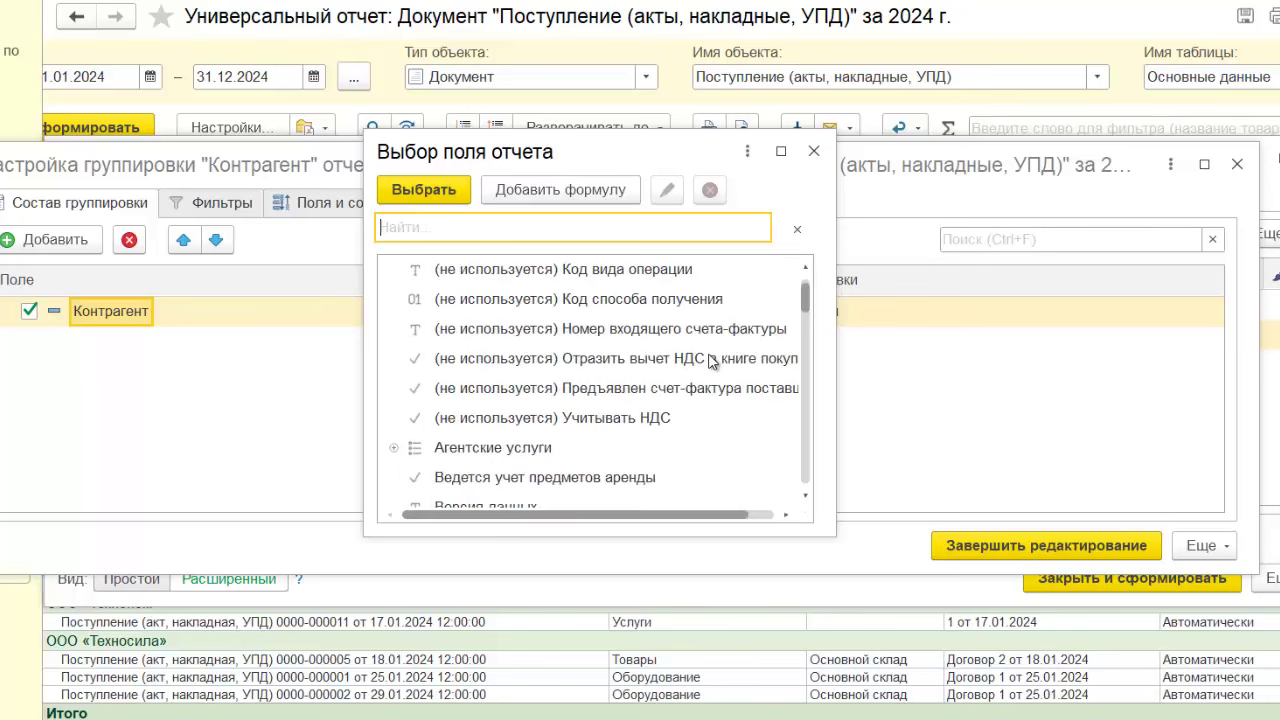
pyautogui.scroll(-15, 710, 360)
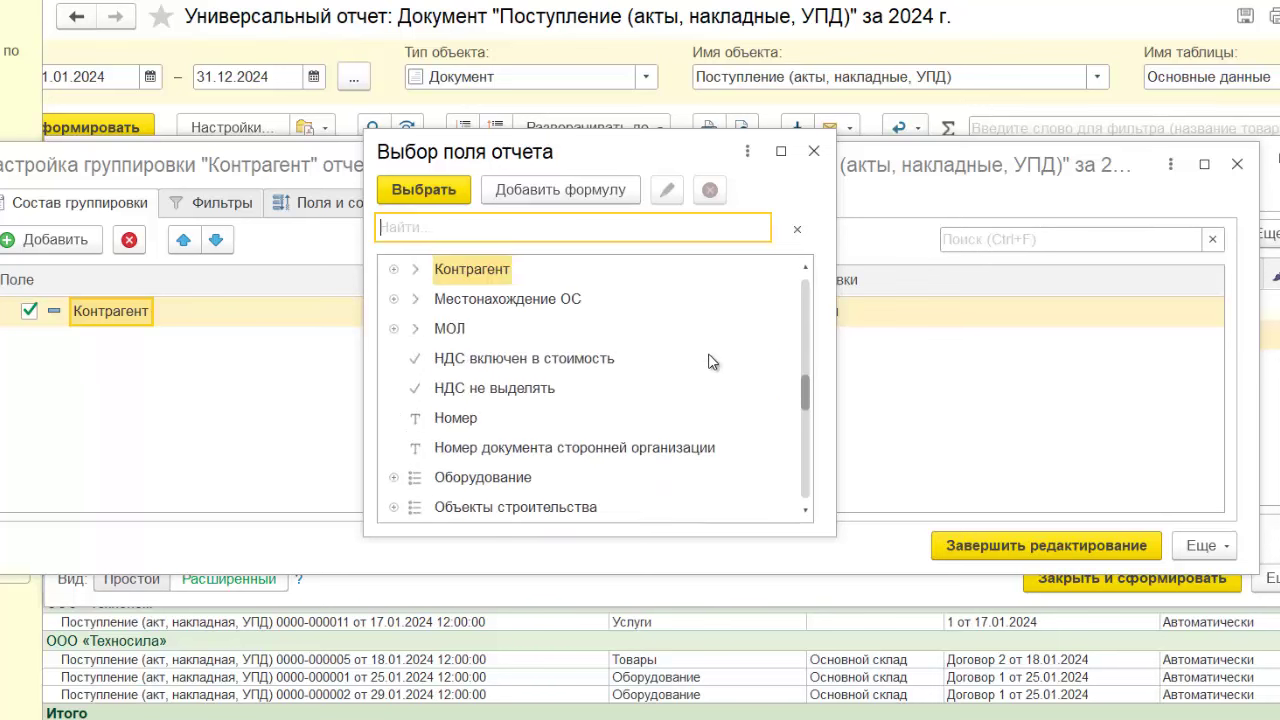
pyautogui.scroll(-5, 711, 361)
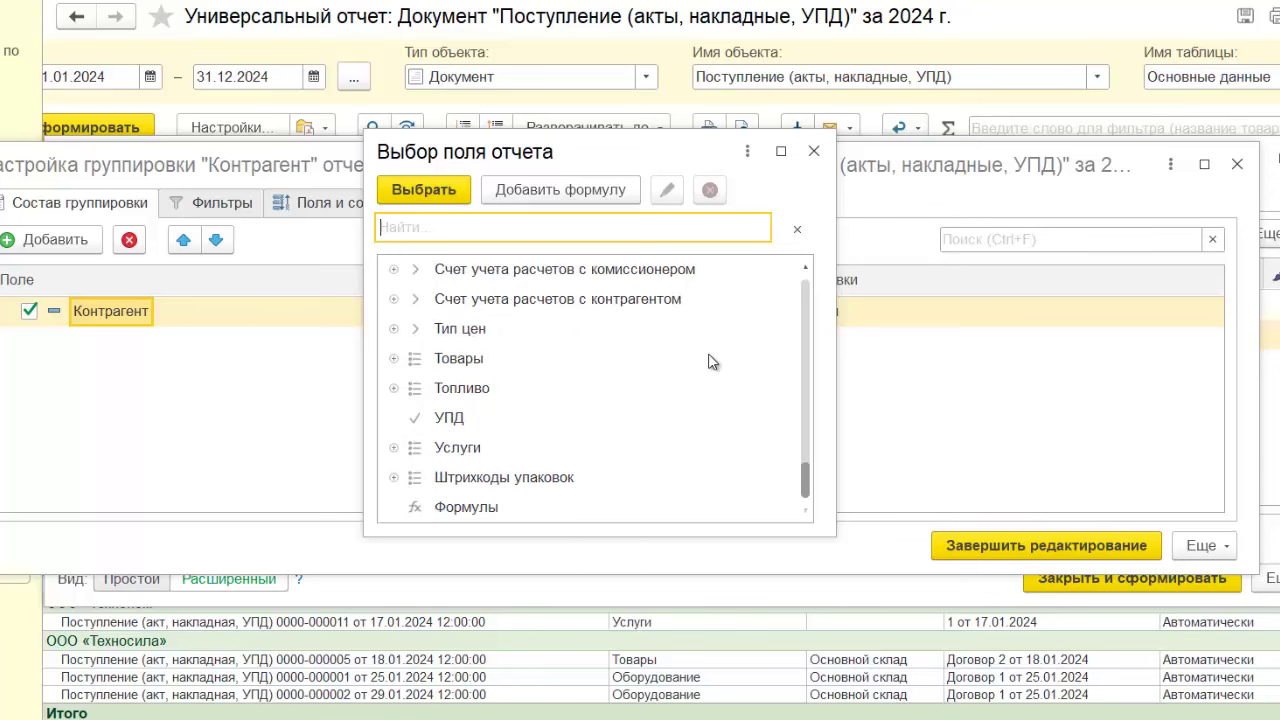
pyautogui.scroll(20, 712, 361)
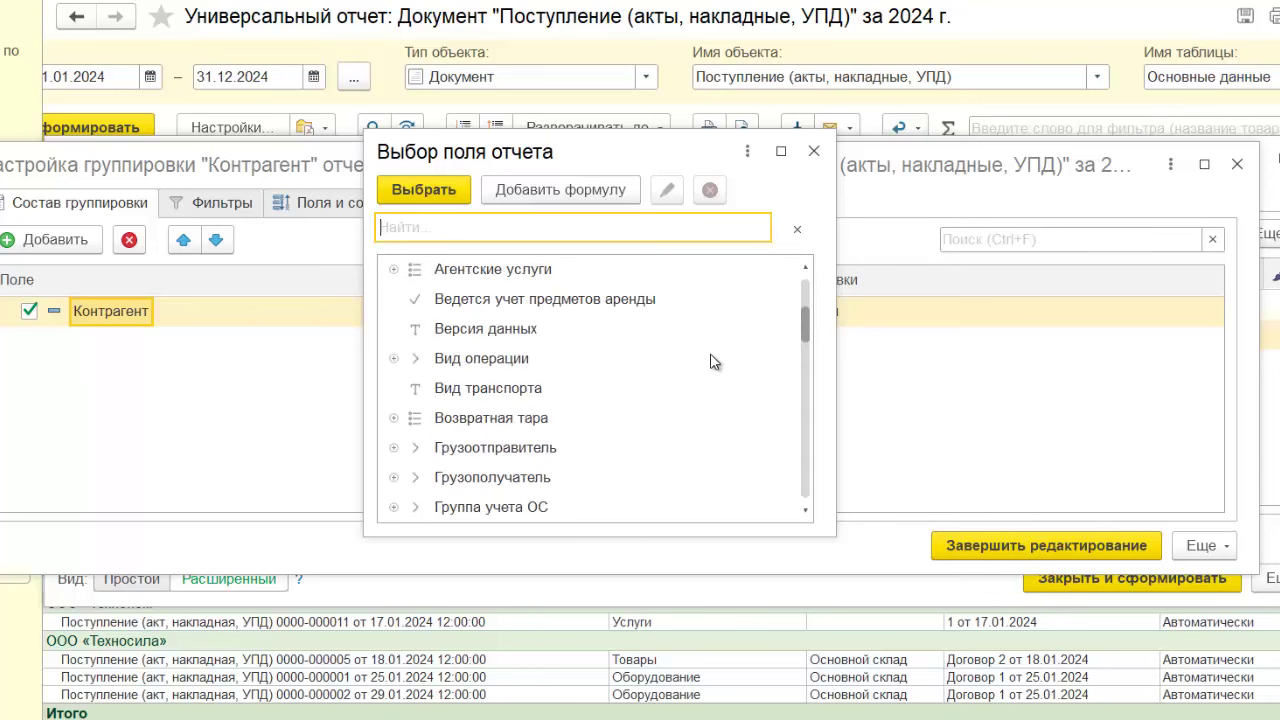
pyautogui.scroll(-5, 712, 361)
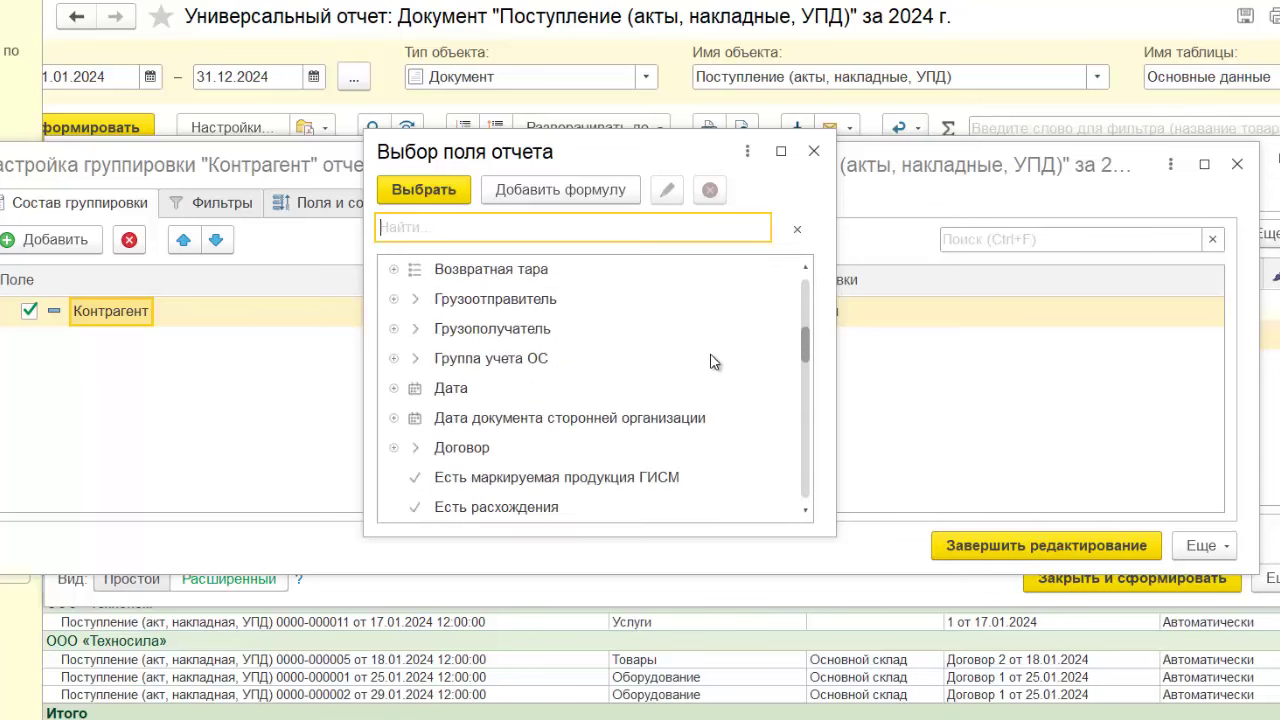
pyautogui.scroll(-5, 711, 361)
pyautogui.click(814, 151)
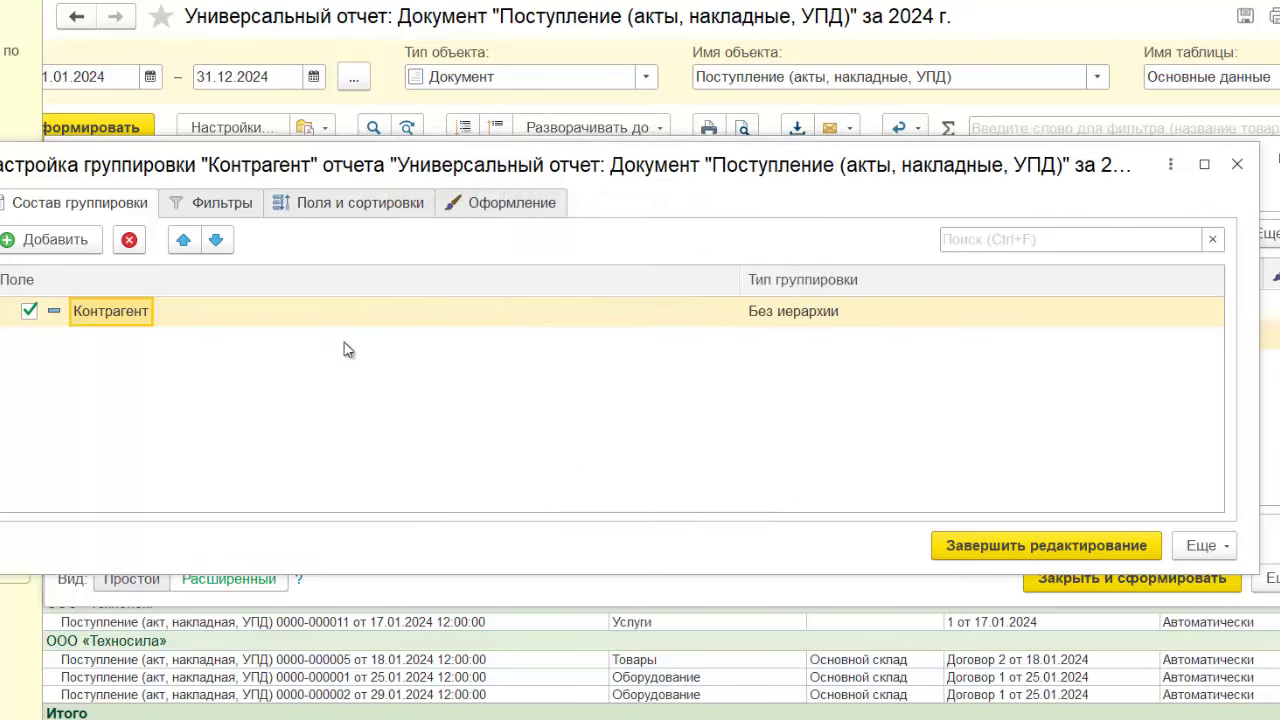
pyautogui.click(1237, 164)
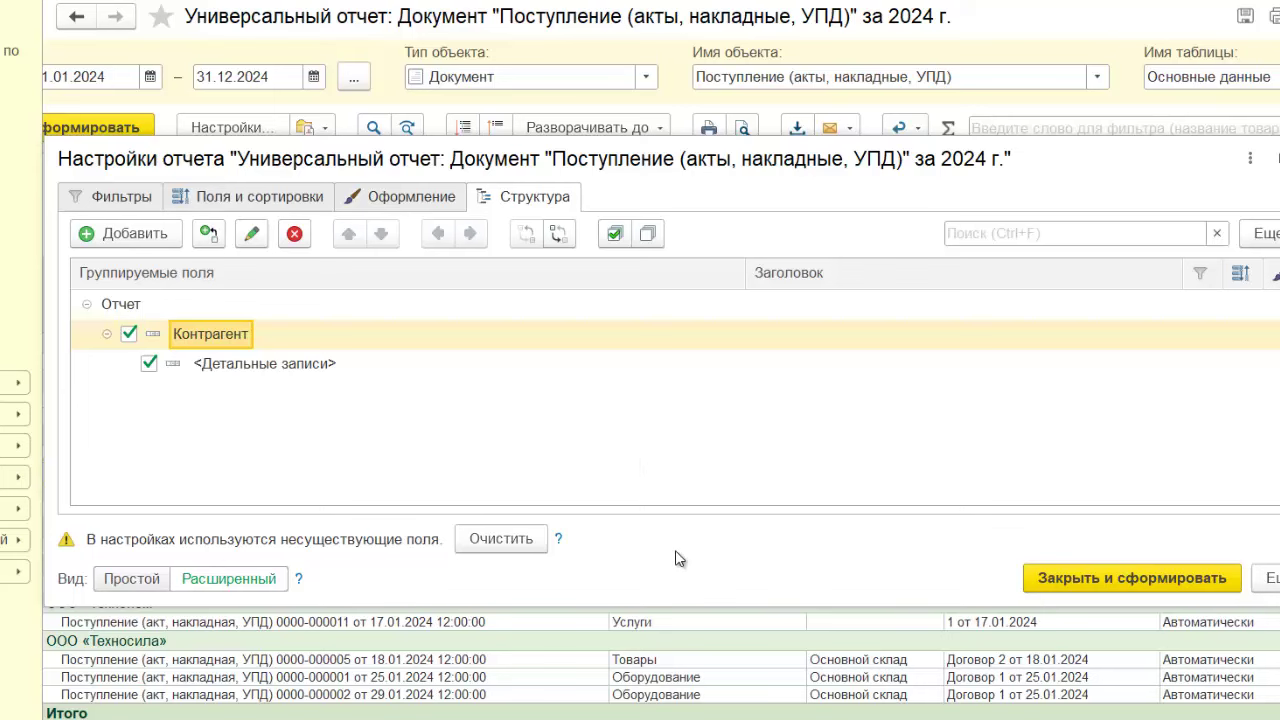
pyautogui.click(1106, 583)
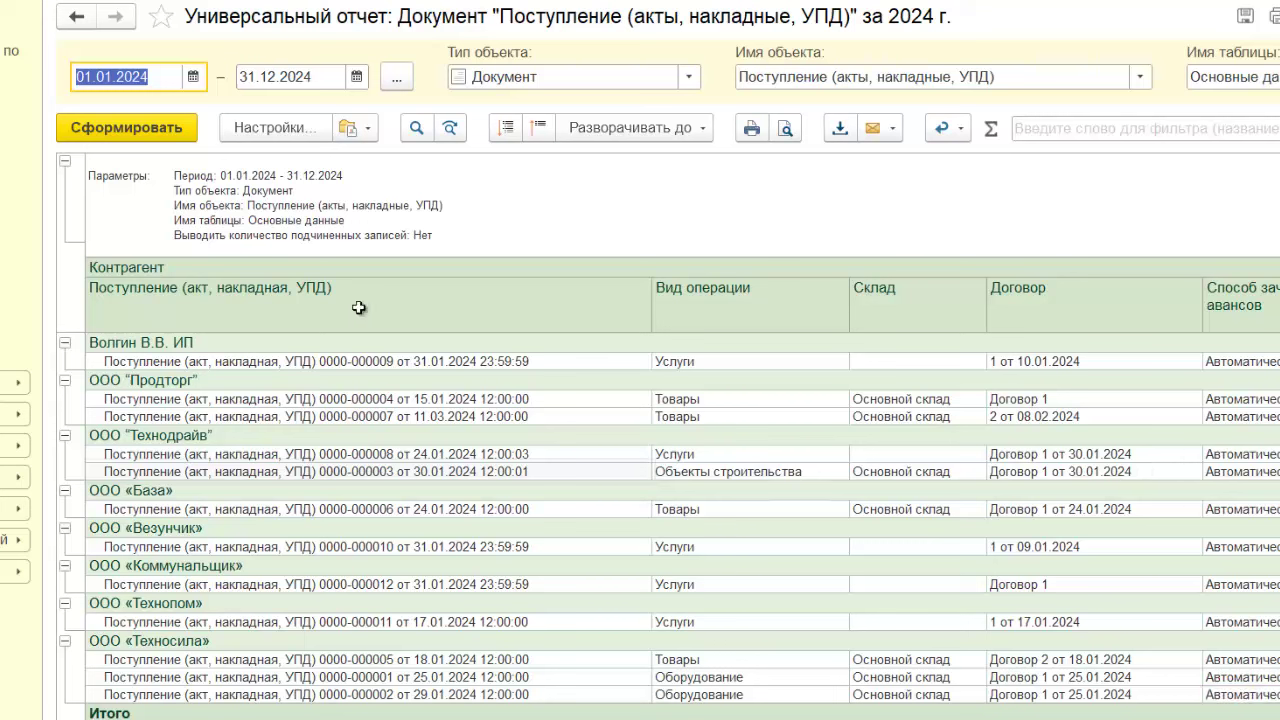
# - Inspect the options for saving the current report settings as a new report variant, without saving one
pyautogui.click(369, 130)
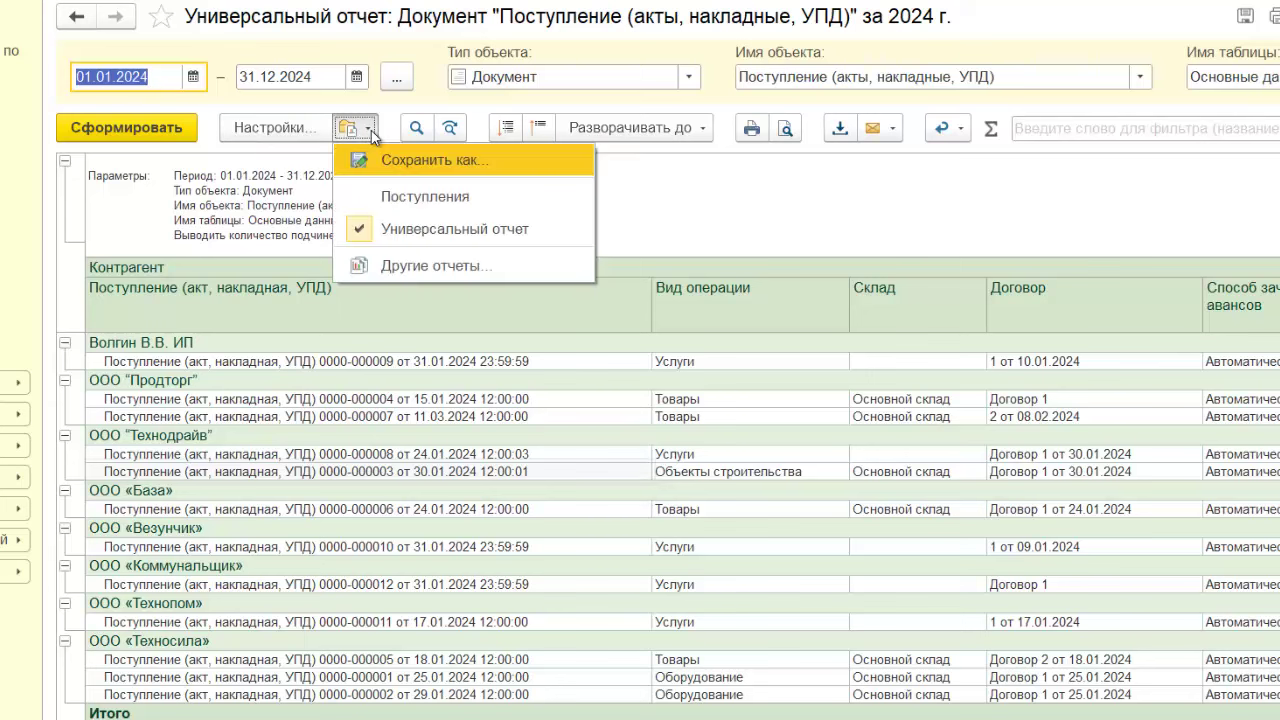
pyautogui.click(507, 161)
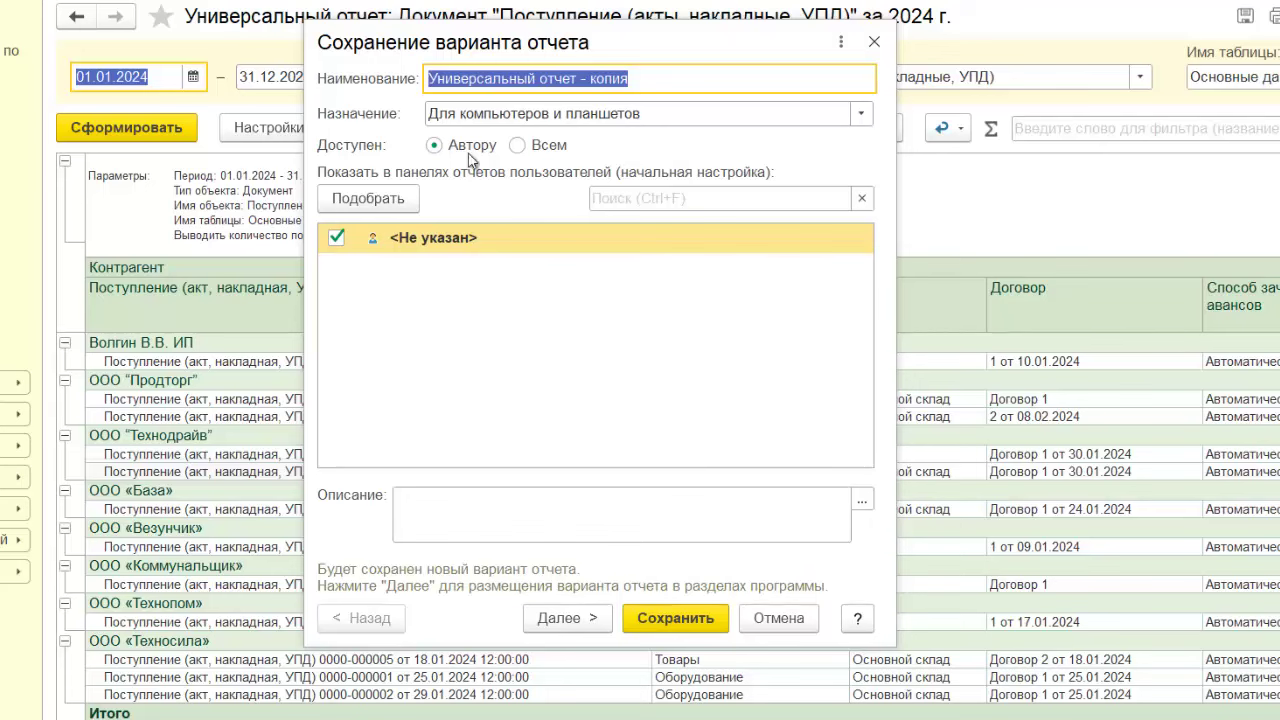
pyautogui.click(874, 41)
# - Switch to the saved report variant Поступления and generate the report
pyautogui.click(366, 130)
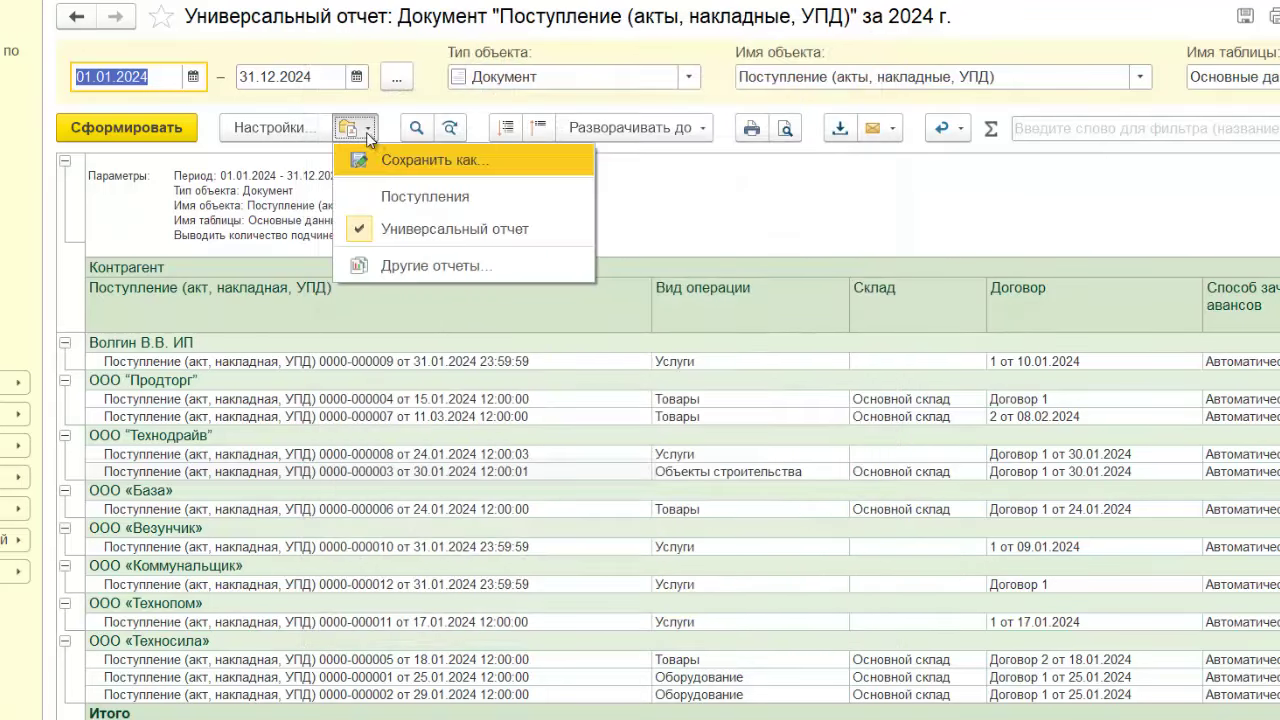
pyautogui.click(507, 197)
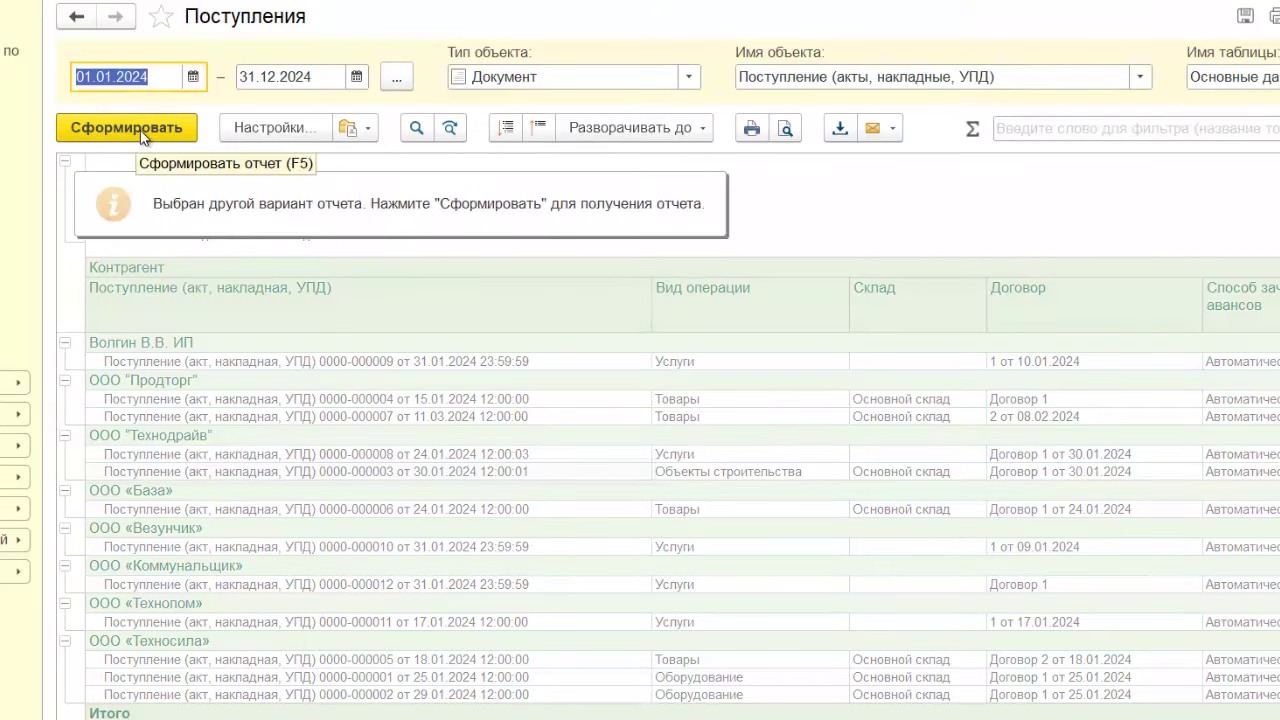
pyautogui.click(141, 137)
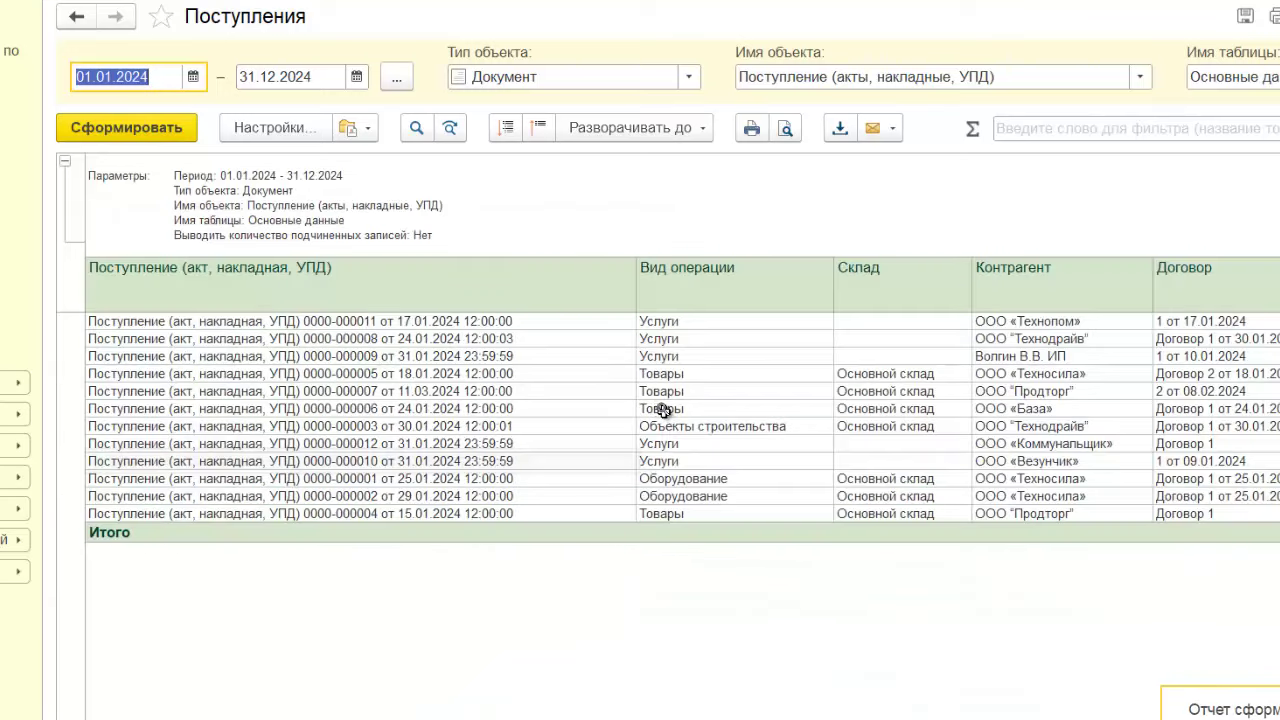
# - Review the fields, sorting, formatting and structure settings of the Поступления variant, and return to its list of receipt documents
pyautogui.click(279, 129)
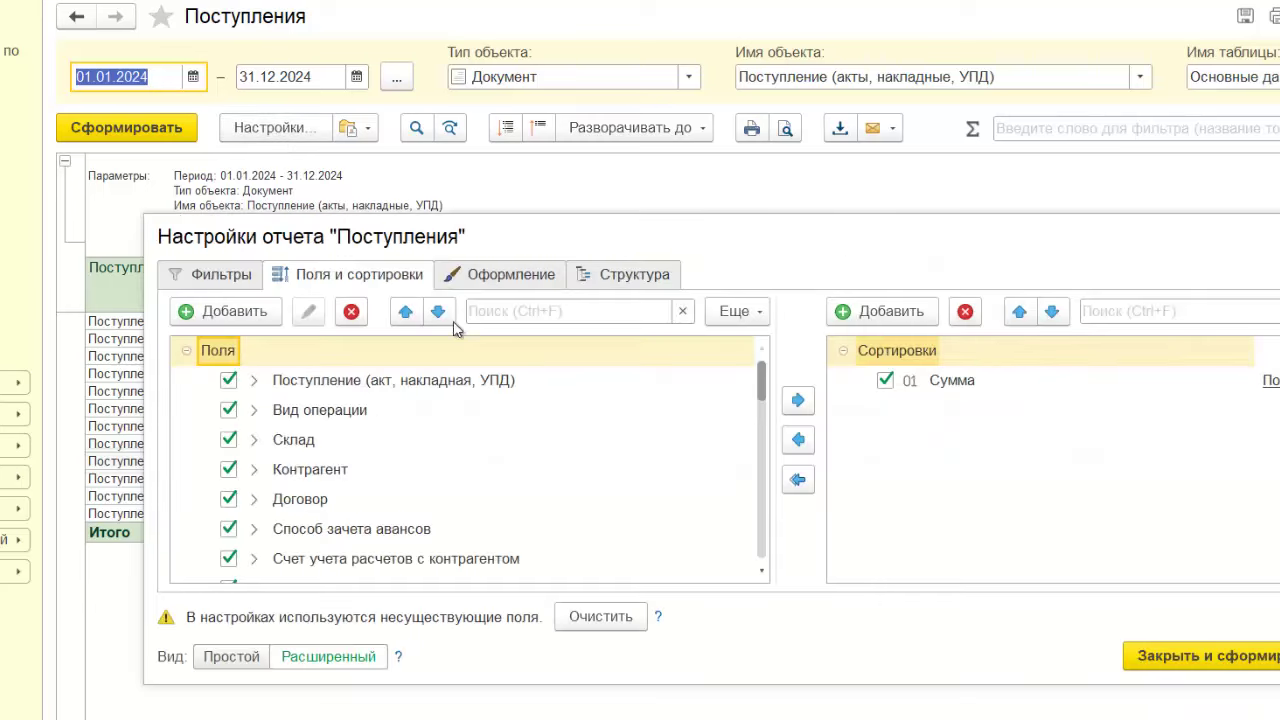
pyautogui.scroll(-6, 466, 391)
pyautogui.scroll(6, 516, 481)
pyautogui.click(632, 278)
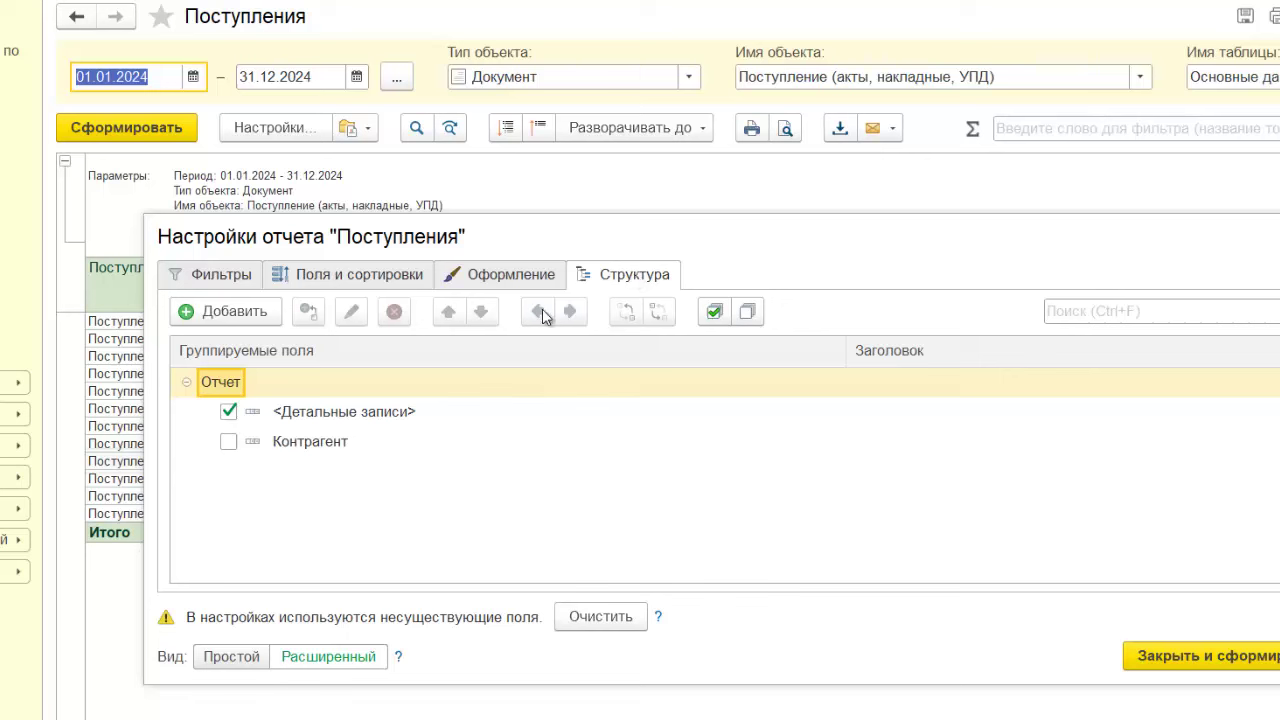
pyautogui.click(514, 279)
pyautogui.click(636, 283)
pyautogui.hotkey('ctrl', 'Return')
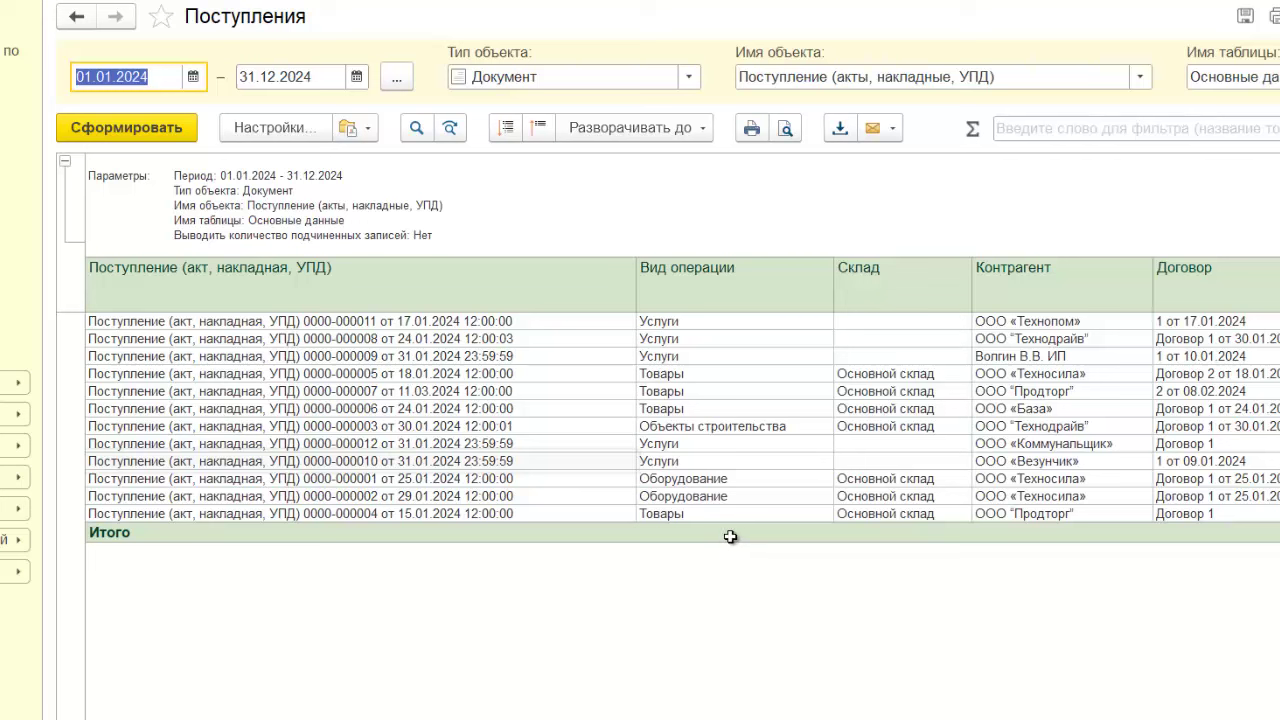
pyautogui.click(210, 322)
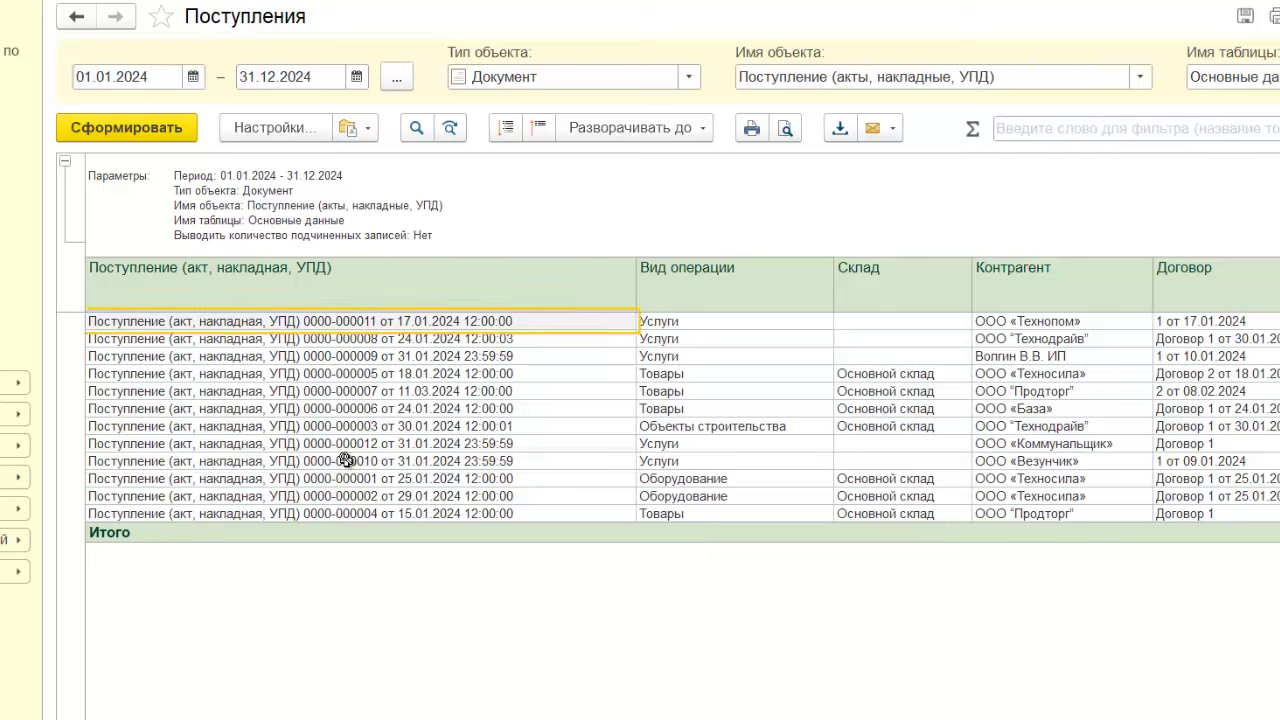